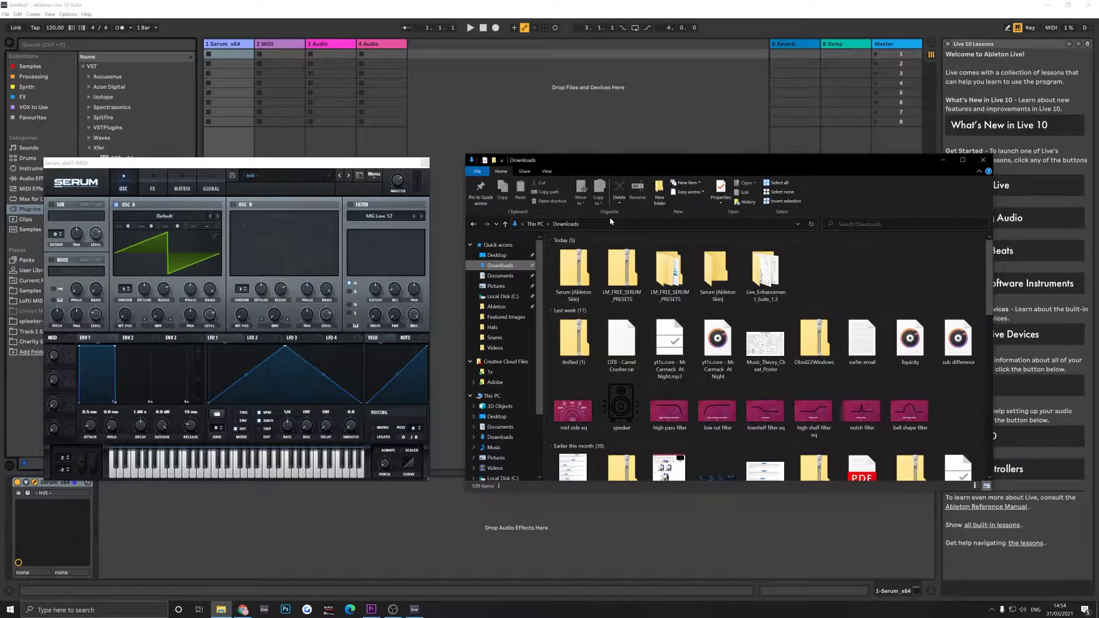
Add the free Serum Presets ZIP to the Loopmasters cart and proceed to checkout.
left_click(621, 270)
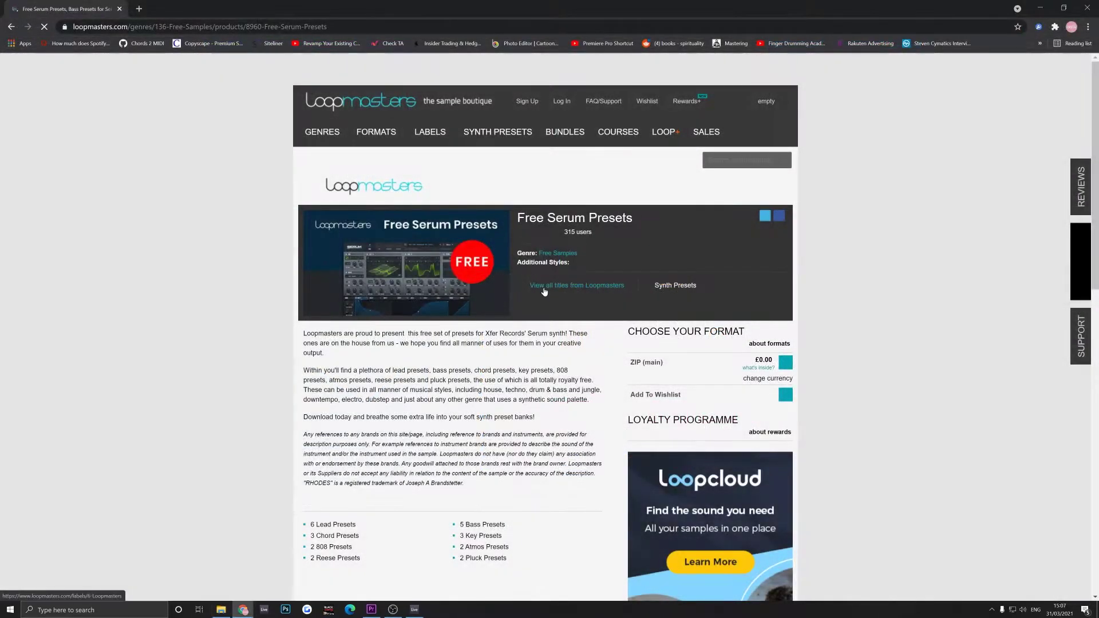
scroll(693, 292, "down", 1)
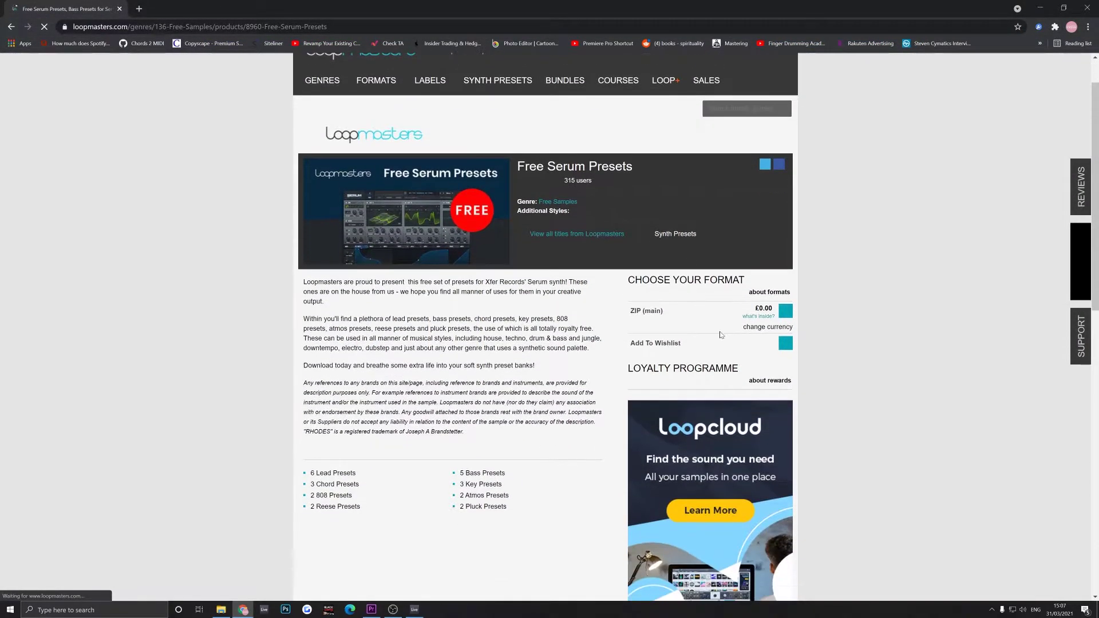
left_click(785, 315)
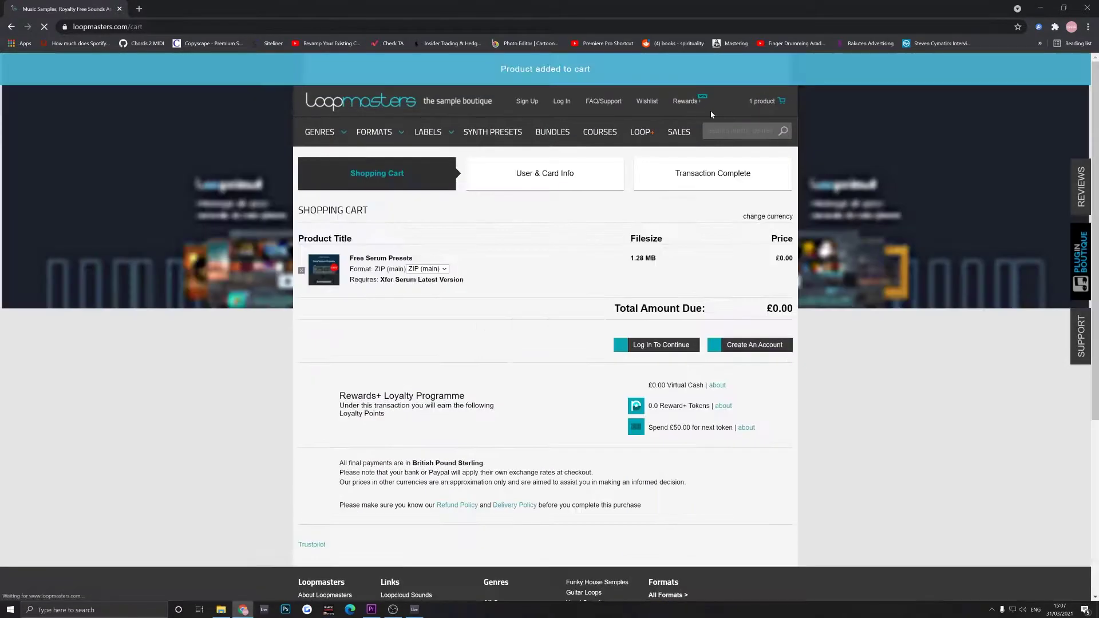
mouse_move(773, 104)
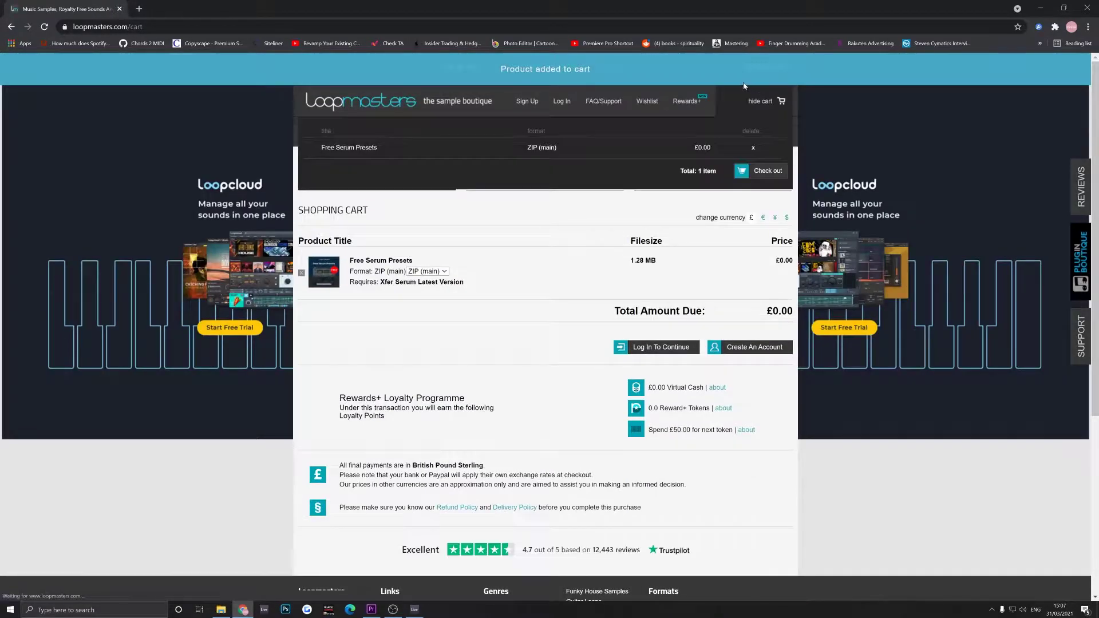
left_click(768, 177)
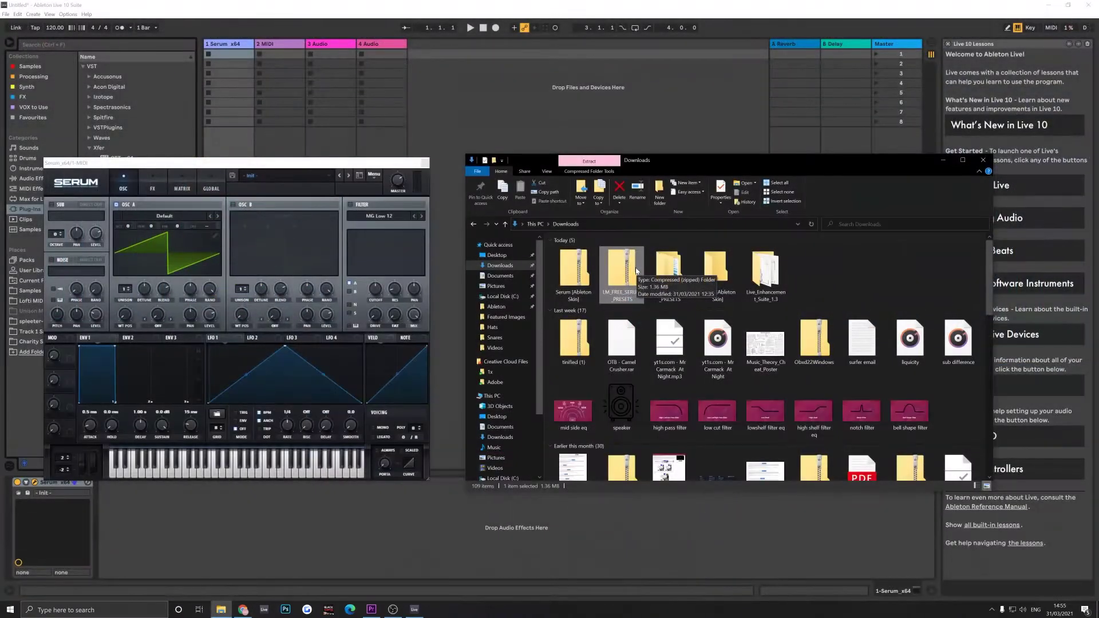
Extract the LM_FREE_SERUM_PRESETS zip with Extract All and select the extracted folder.
right_click(624, 271)
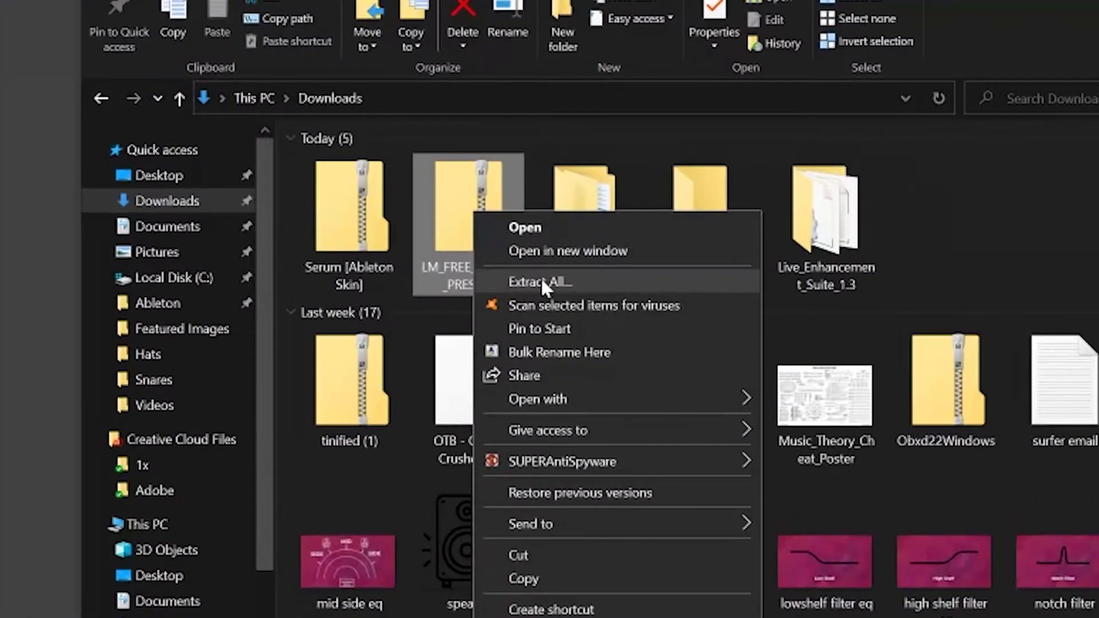
left_click(475, 192)
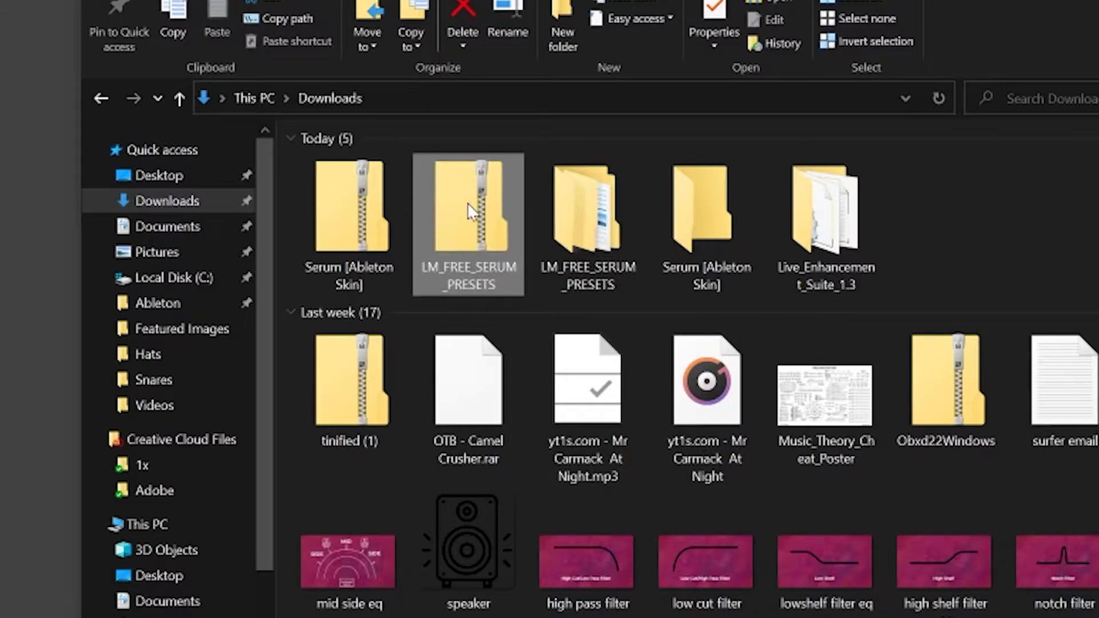
right_click(489, 229)
left_click(569, 303)
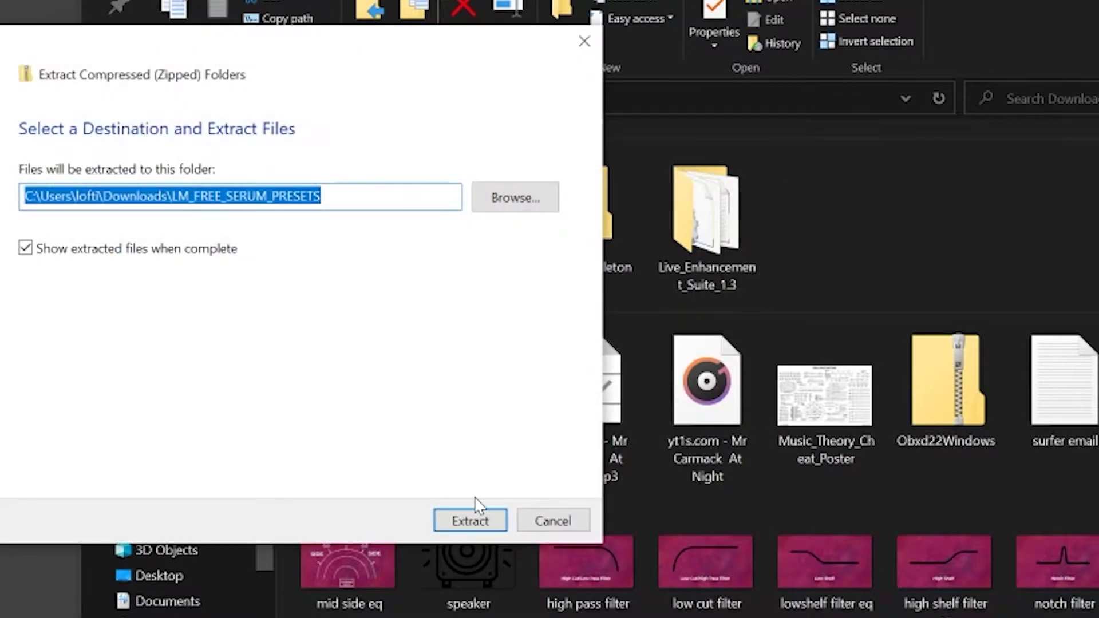
left_click(470, 518)
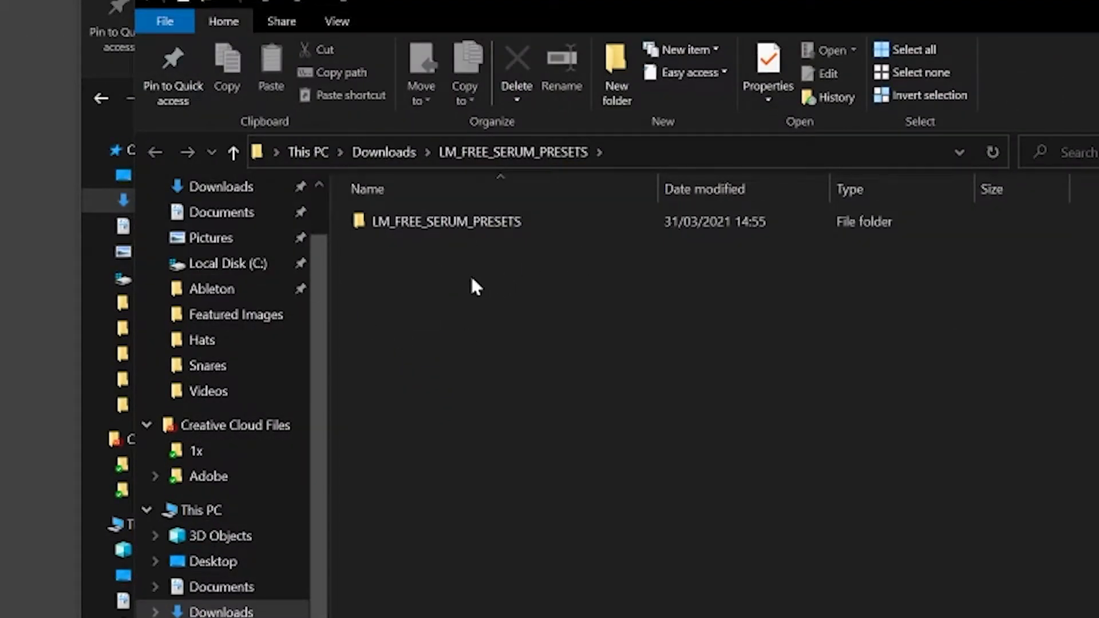
left_click(438, 224)
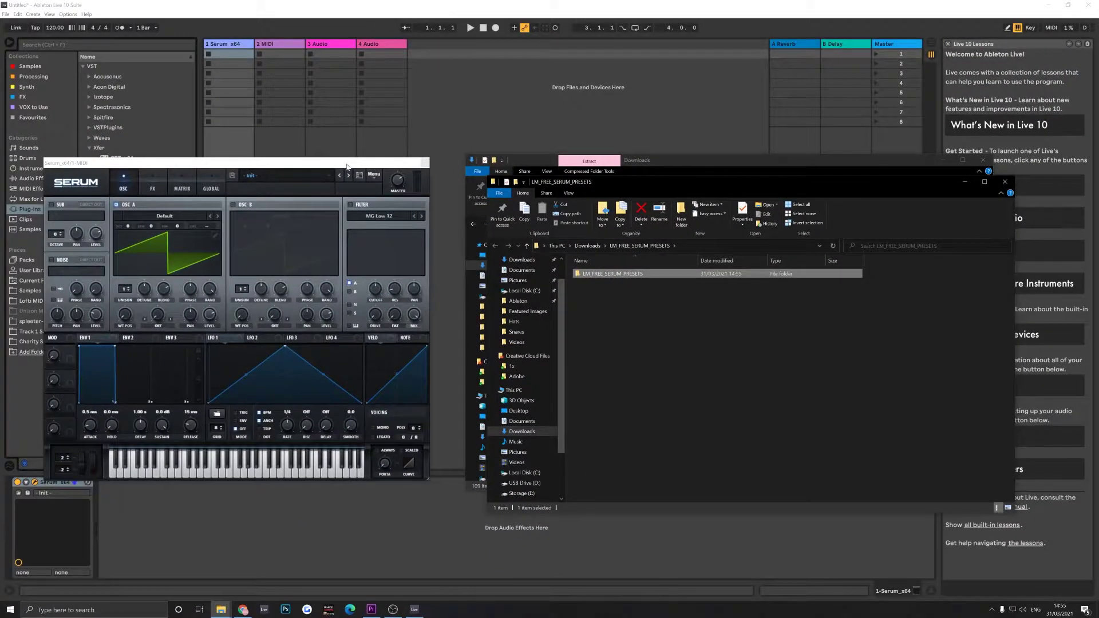
Move the Serum window right and open its presets folder via Menu > Show Serum Presets folder.
left_click(346, 166)
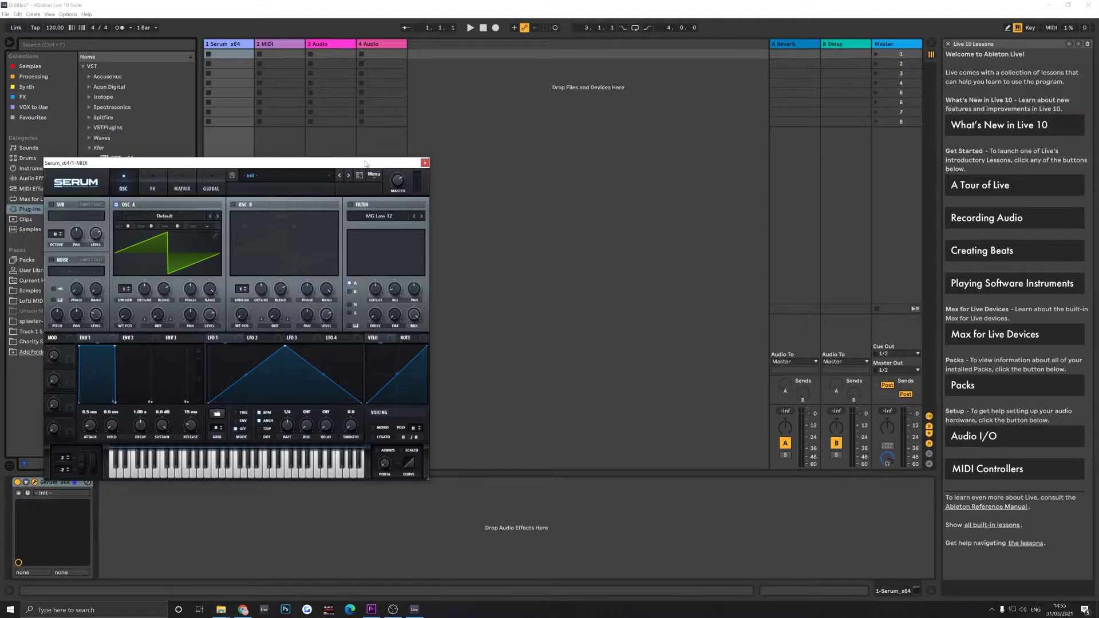
left_click_drag(297, 166, 432, 180)
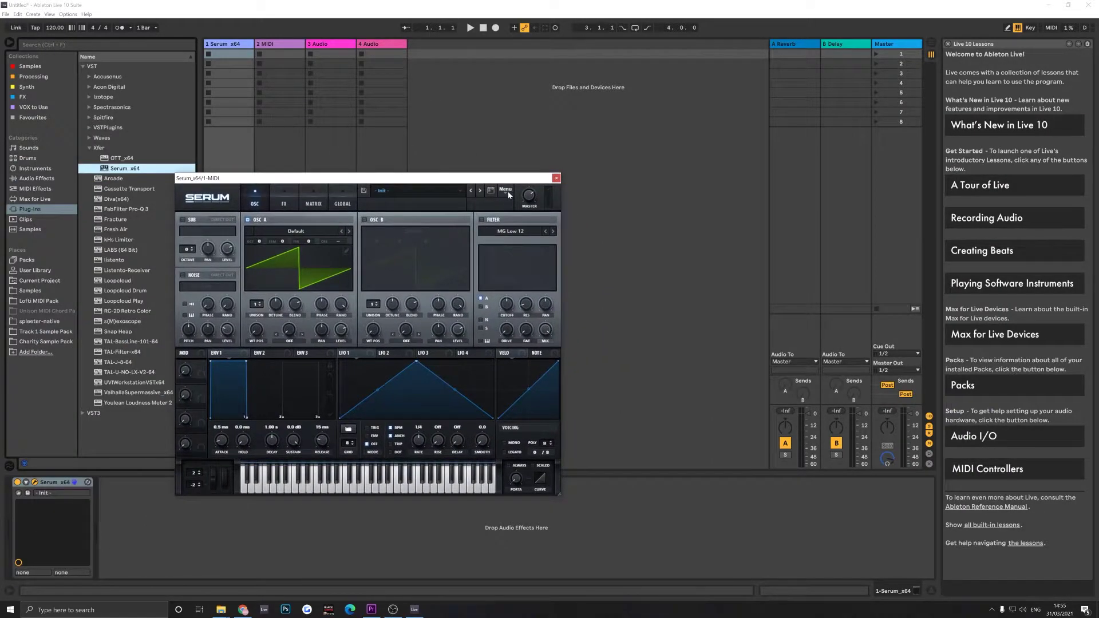
left_click(507, 190)
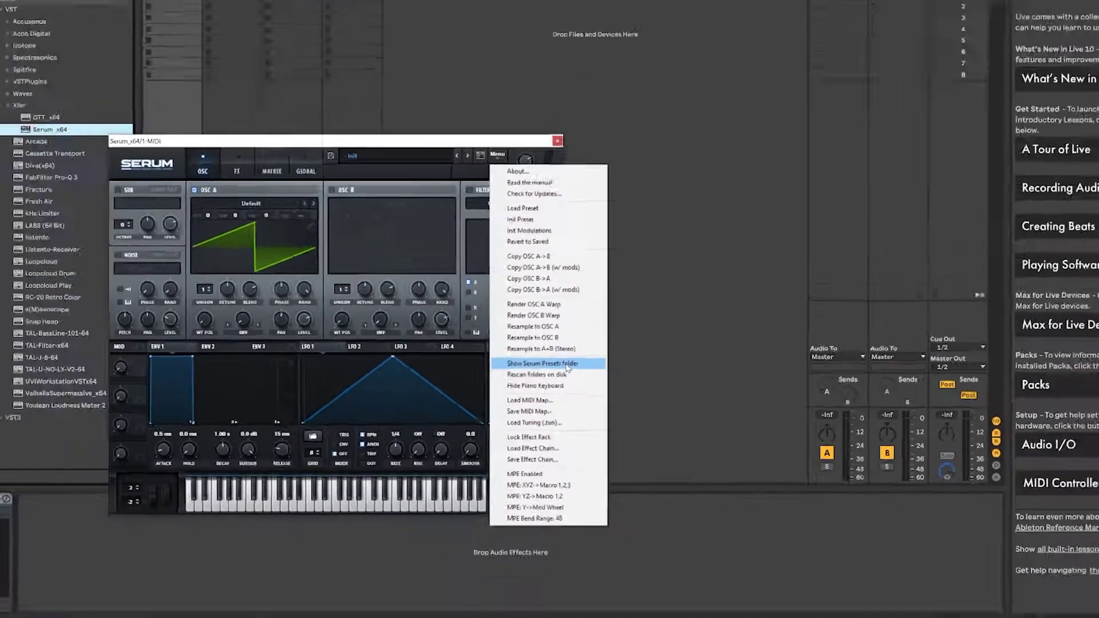
left_click(586, 337)
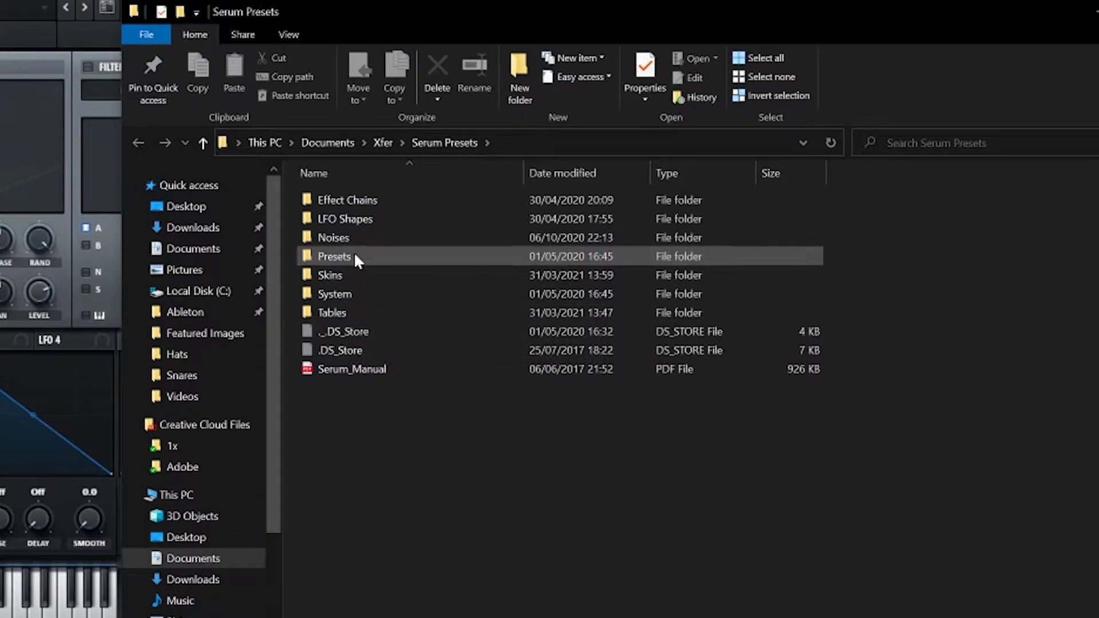
Drag the extracted LM_FREE_SERUM_PRESETS folder into Serum's Presets > User folder.
double_click(350, 257)
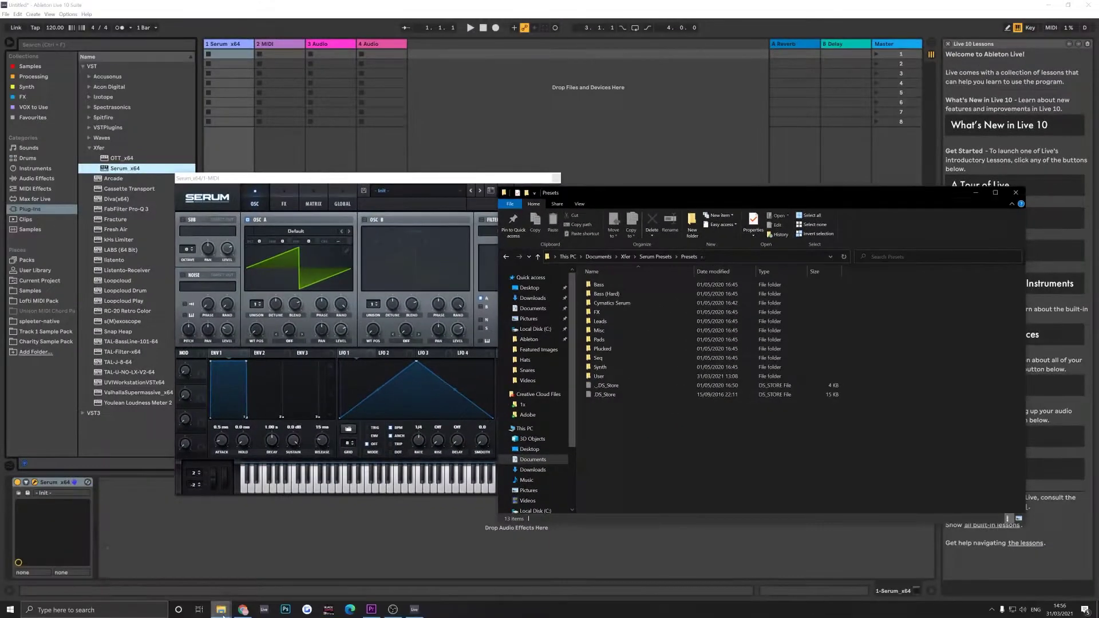
left_click(222, 612)
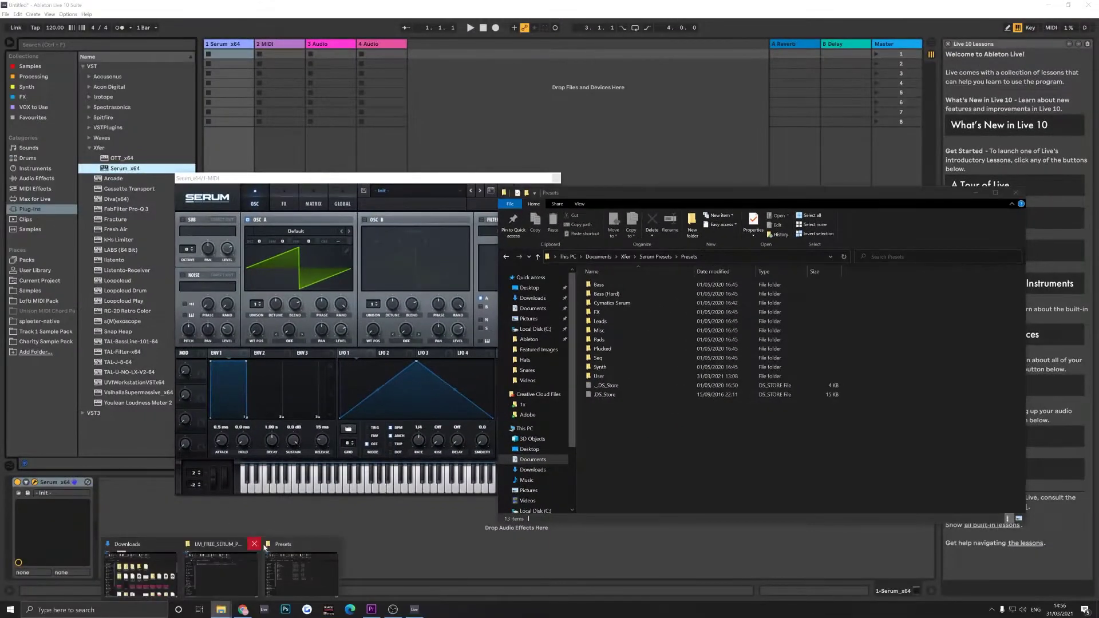
left_click(229, 573)
left_click_drag(689, 182, 218, 186)
double_click(599, 377)
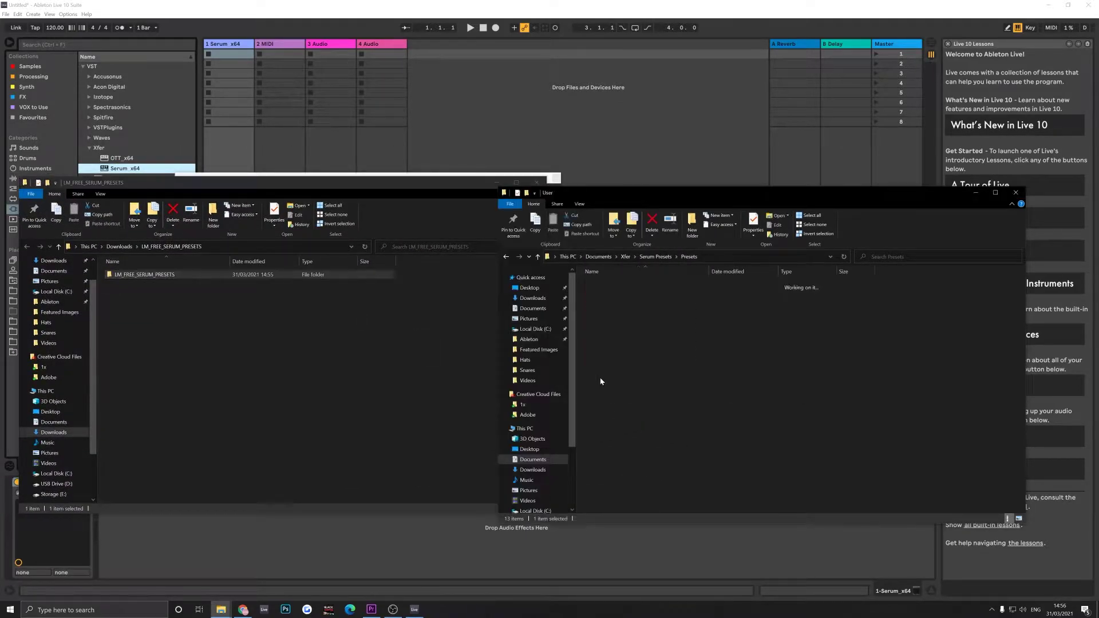
left_click_drag(259, 280, 674, 299)
Return to Serum and run Menu > Rescan folders on disk.
left_click(523, 179)
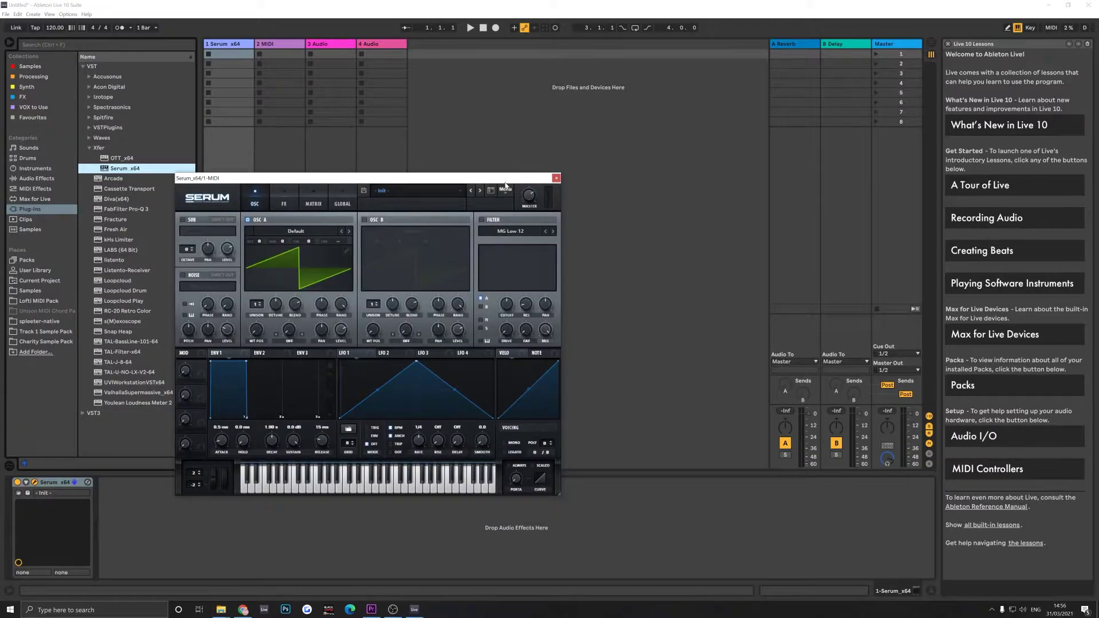
left_click(505, 188)
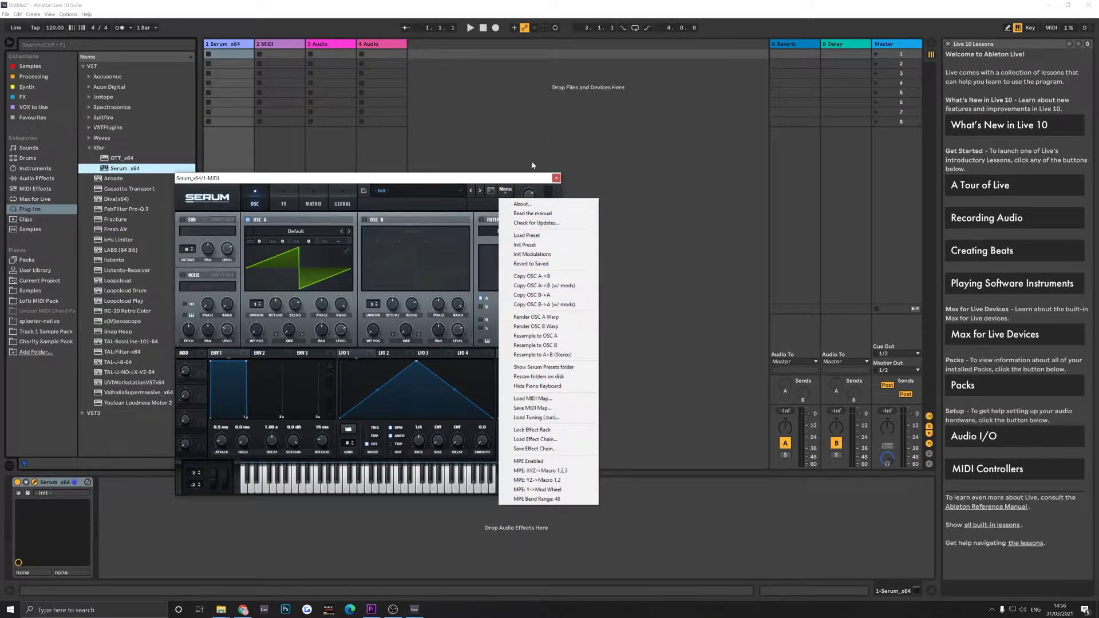
left_click(491, 177)
left_click(505, 189)
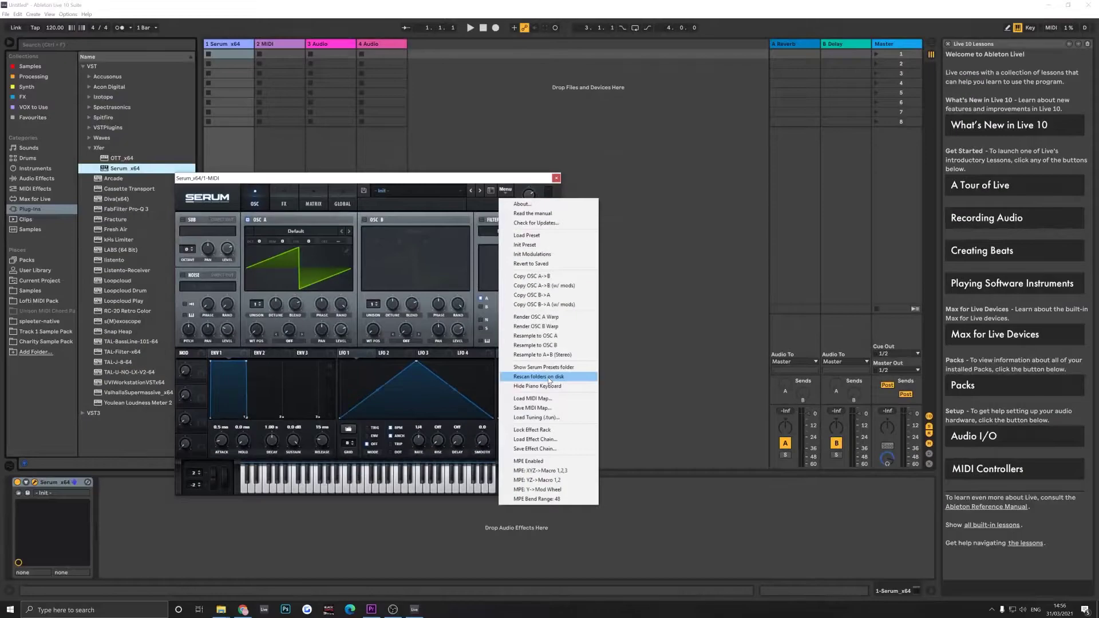
left_click(545, 305)
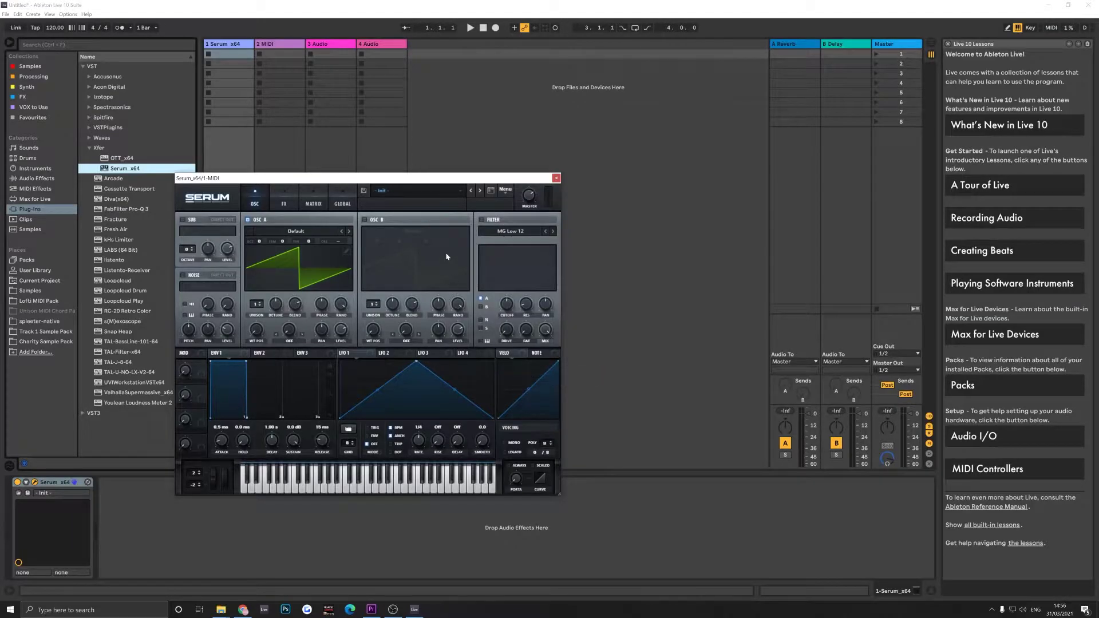
left_click(428, 194)
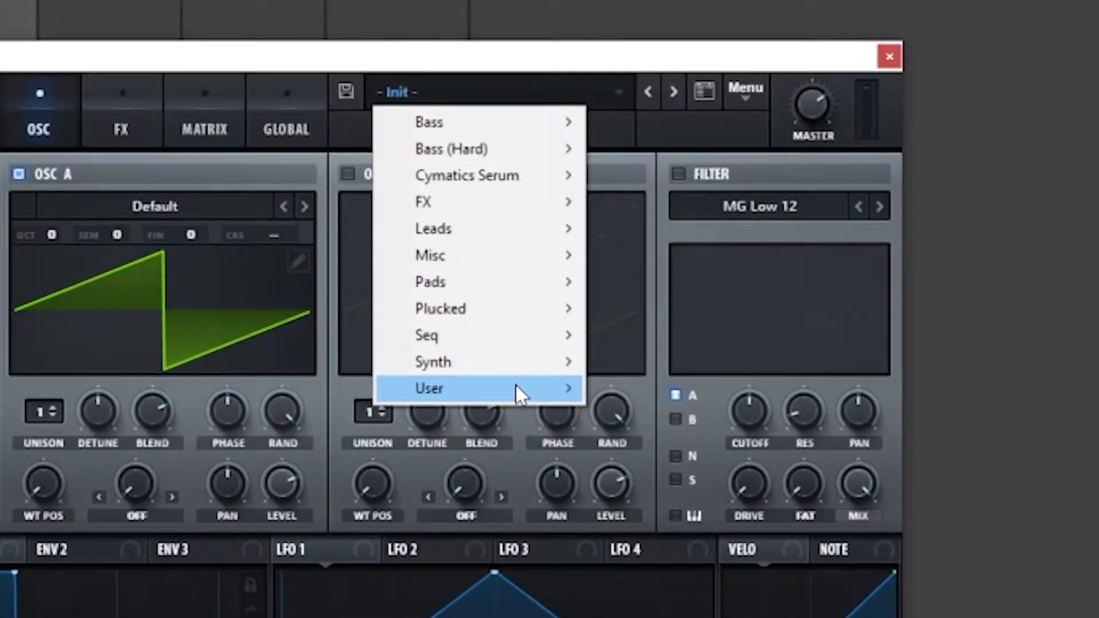
mouse_move(440, 296)
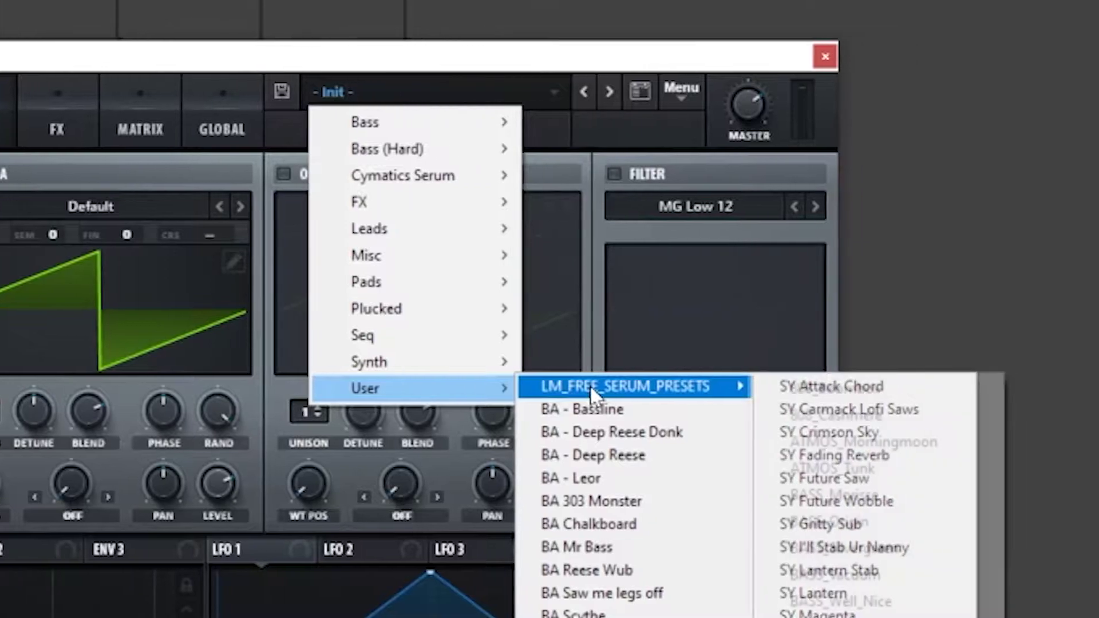
mouse_move(673, 386)
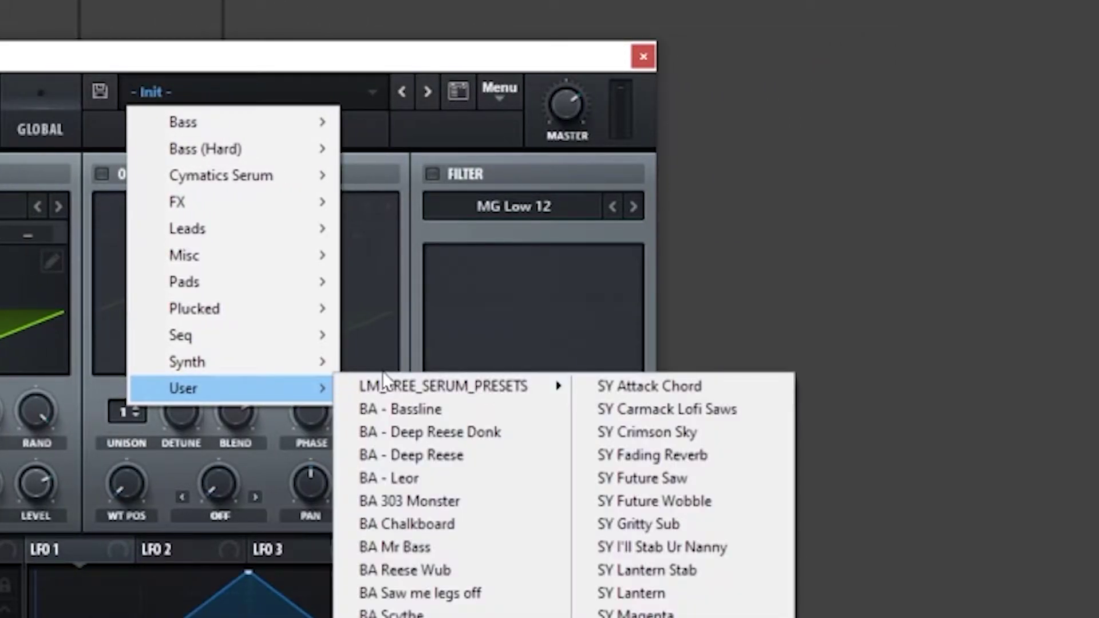
mouse_move(410, 395)
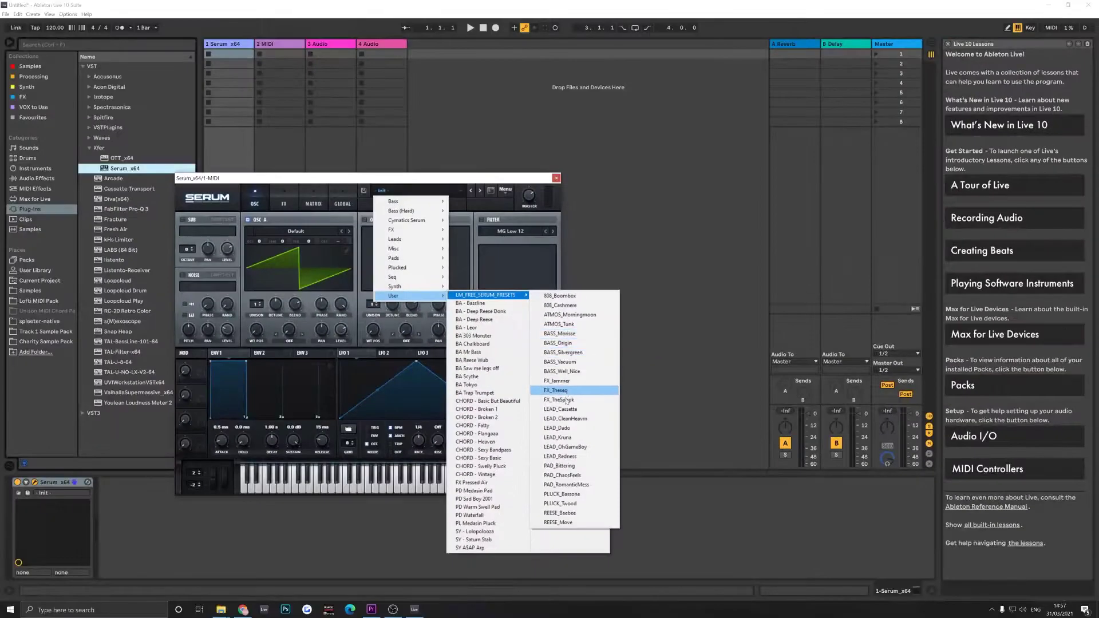
left_click(443, 179)
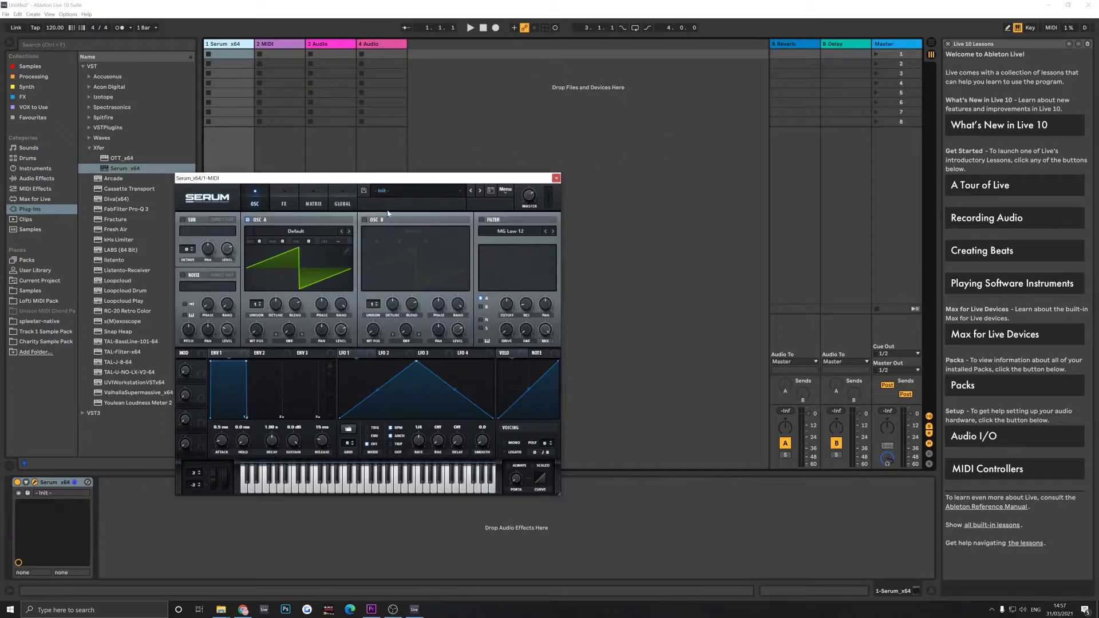
Move the Serum window up and to the left.
left_click_drag(450, 180, 422, 169)
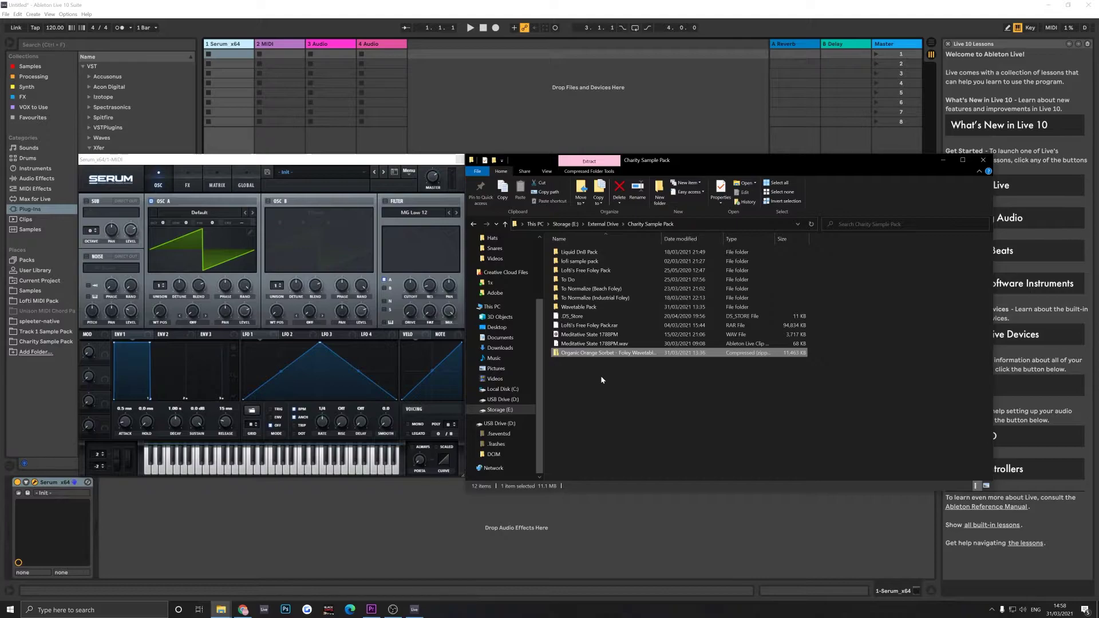
Extract the Organic Orange Sorbet - Foley Wavetable Pack zip, then return to Serum.
right_click(602, 351)
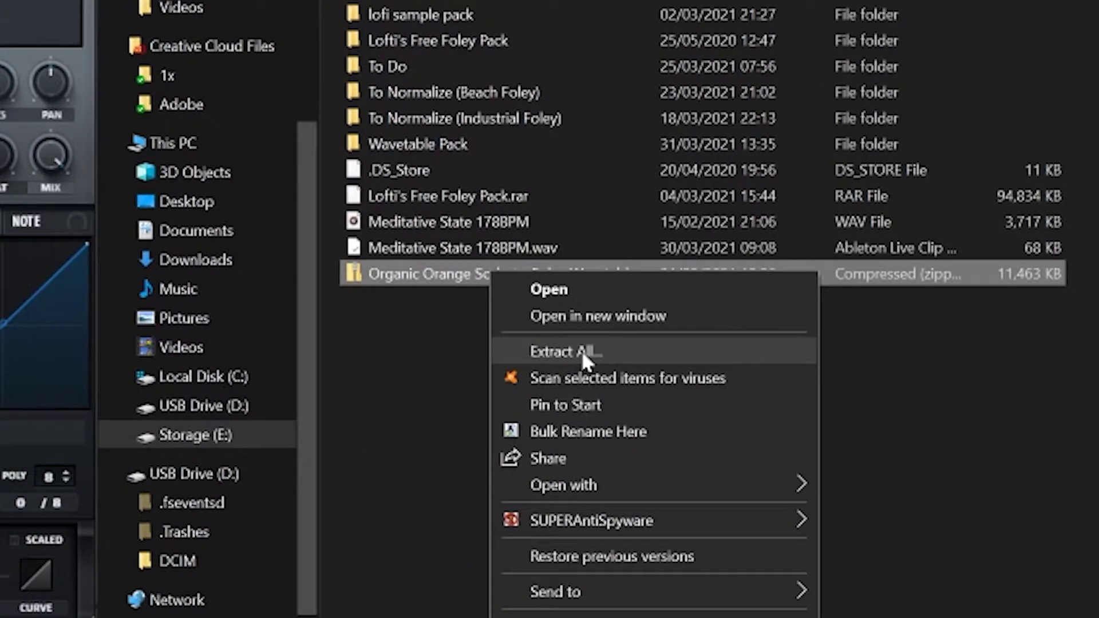
left_click(581, 354)
left_click(542, 390)
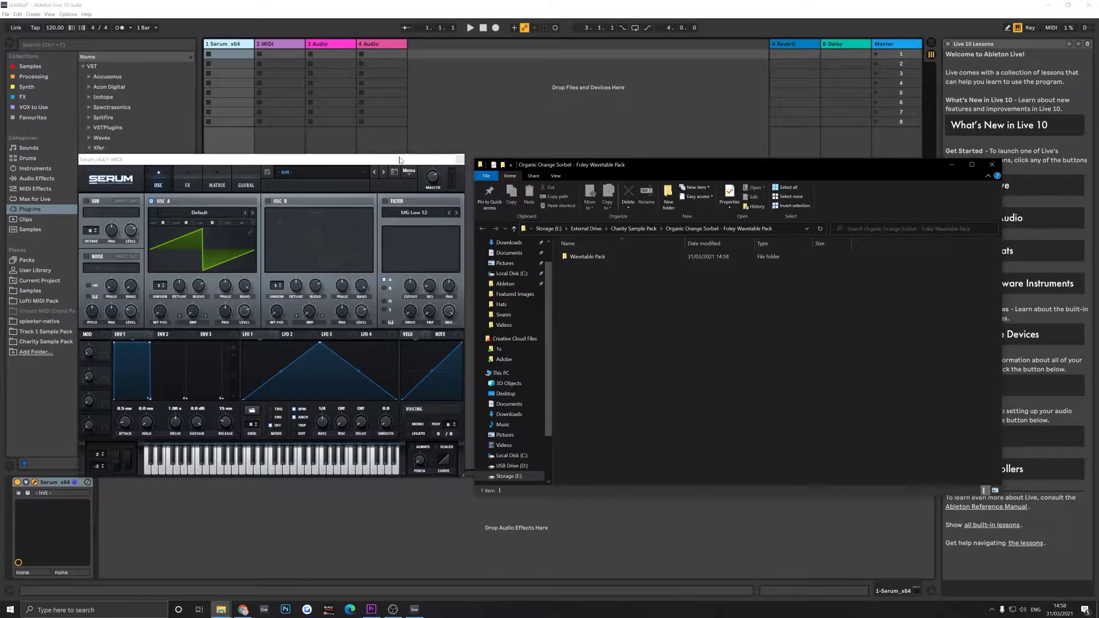
left_click(402, 160)
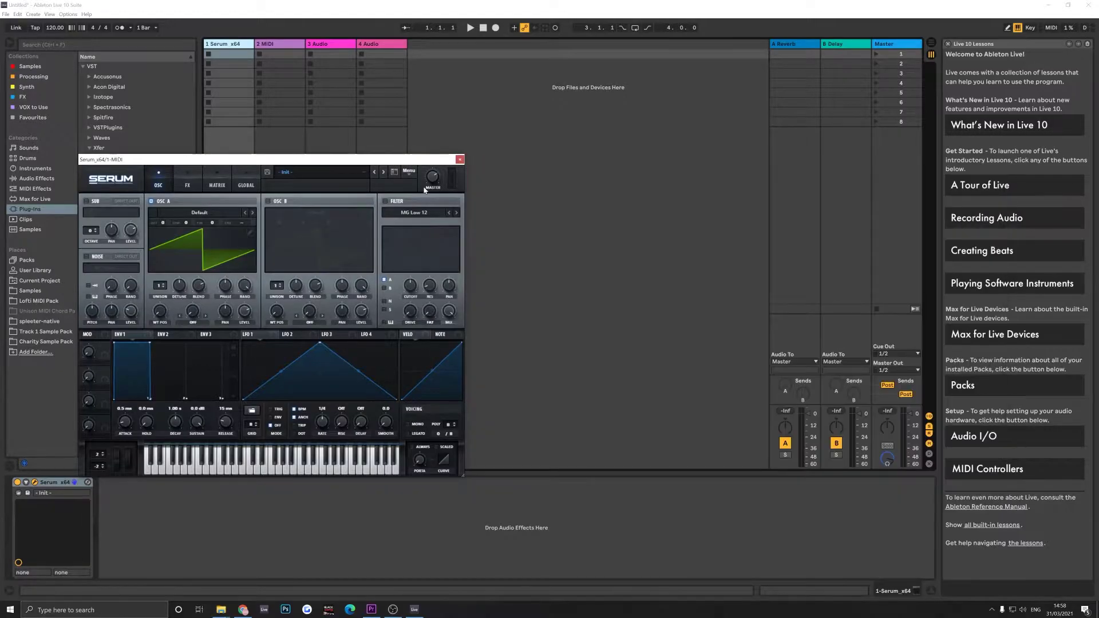
left_click(409, 173)
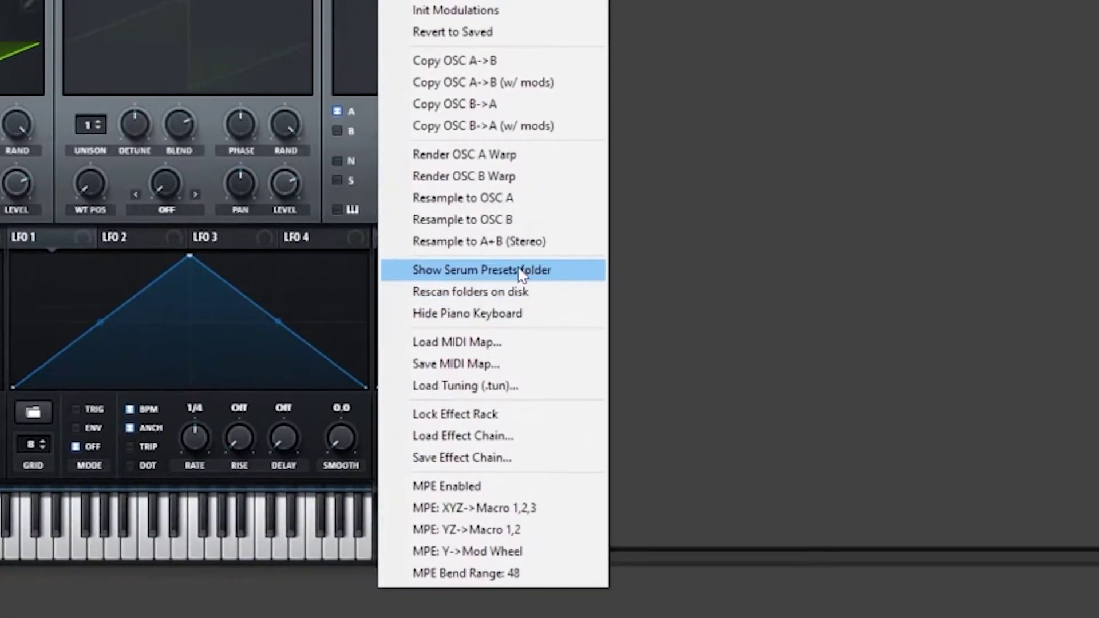
Copy the Wavetable Pack folder from the Foley pack into Serum's Tables folder.
left_click(522, 273)
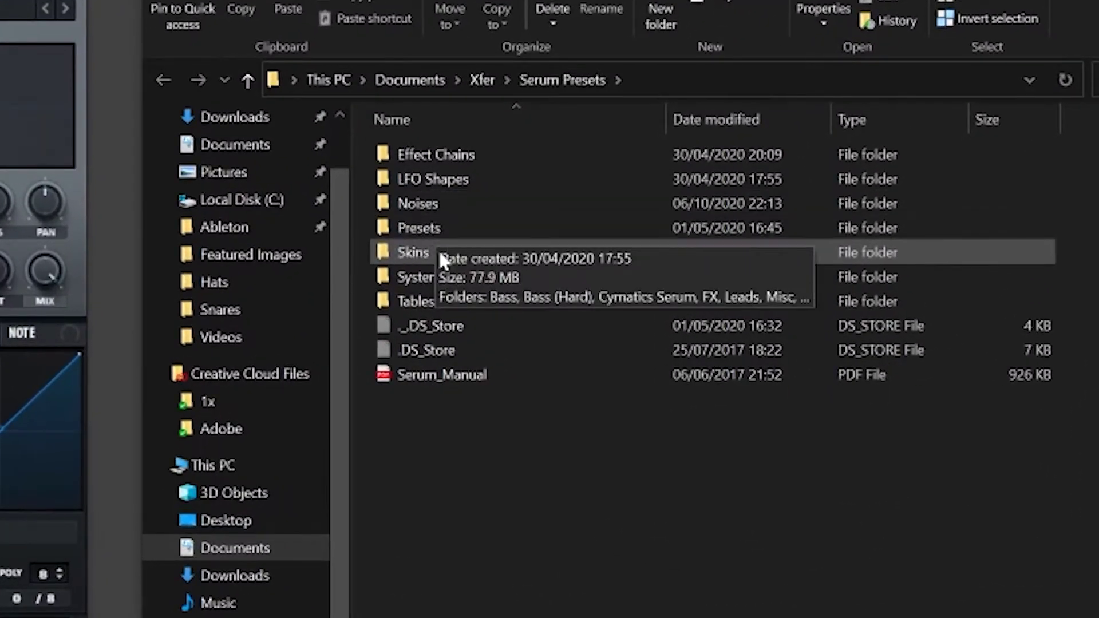
double_click(438, 300)
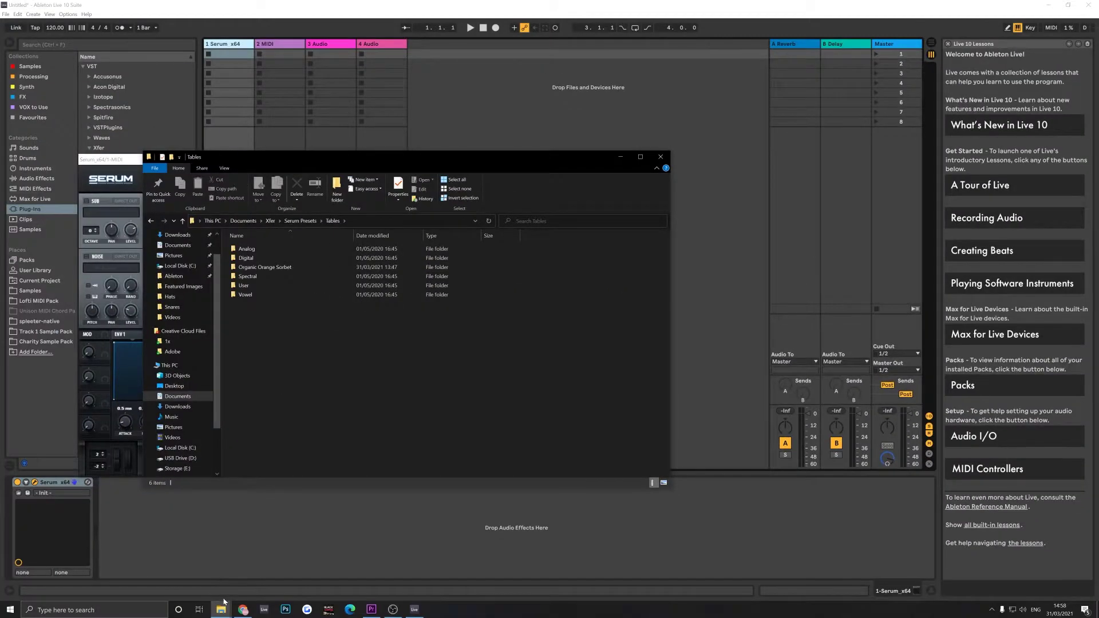
mouse_move(223, 601)
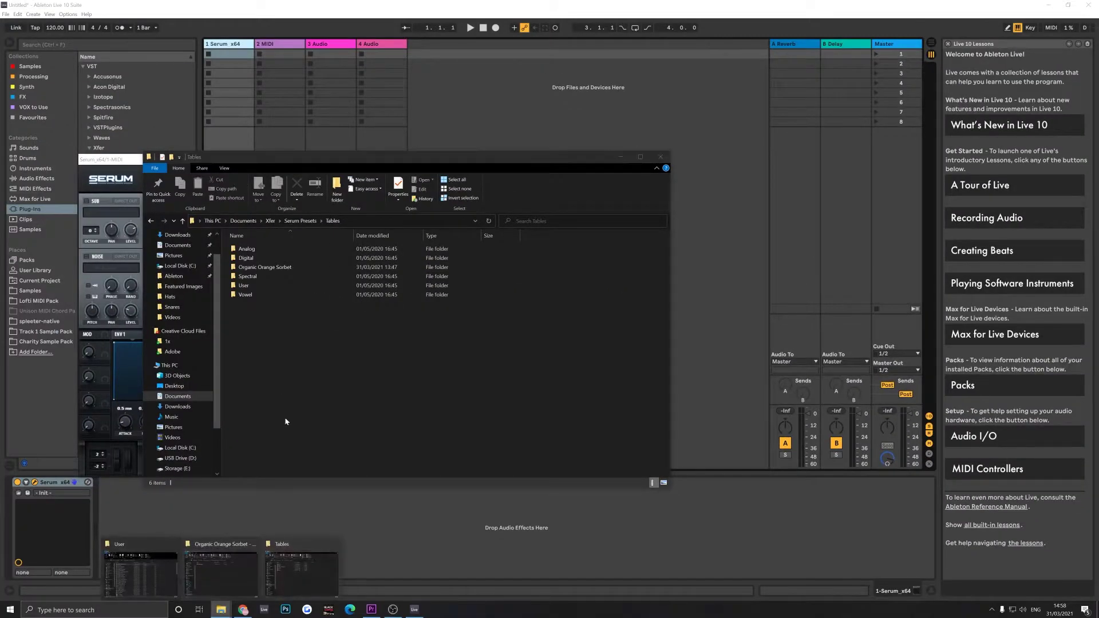
left_click(302, 567)
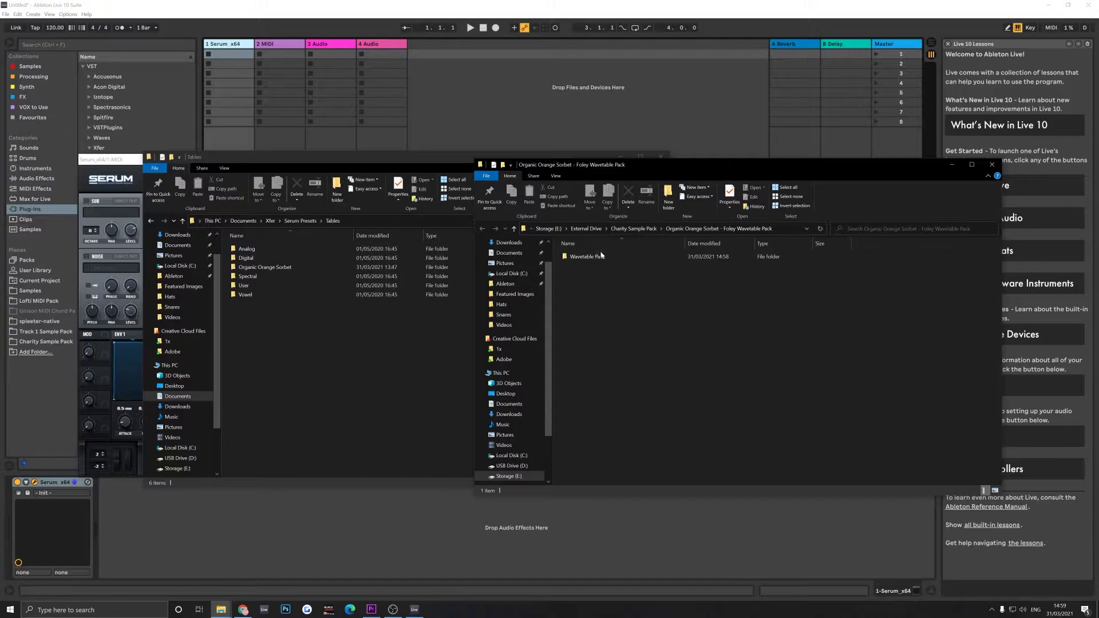
left_click_drag(600, 256, 292, 359)
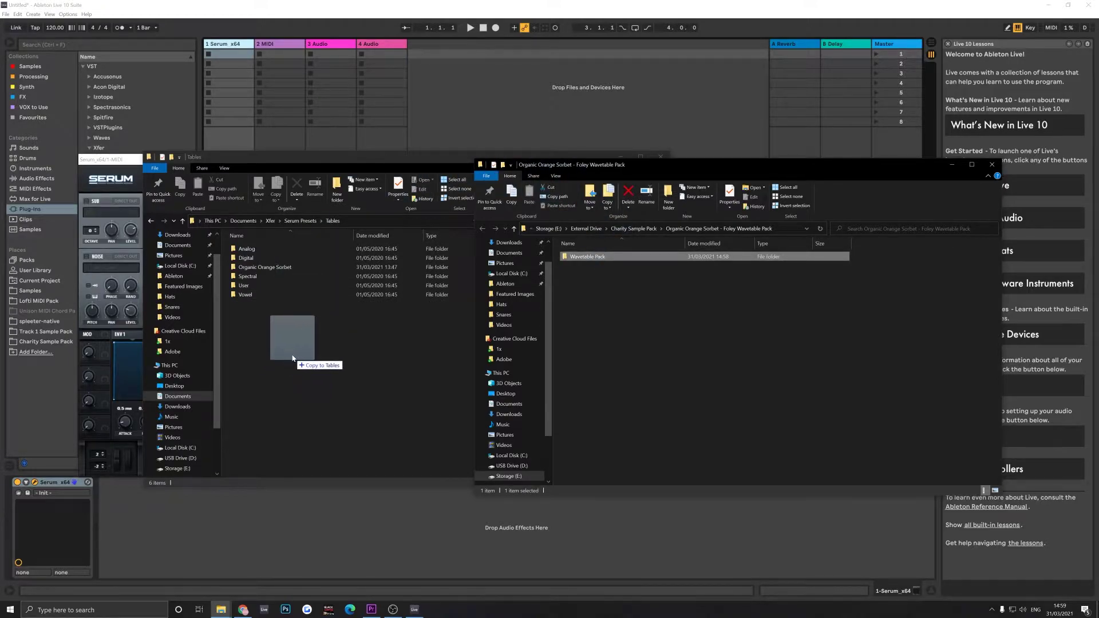
left_click_drag(292, 359, 292, 359)
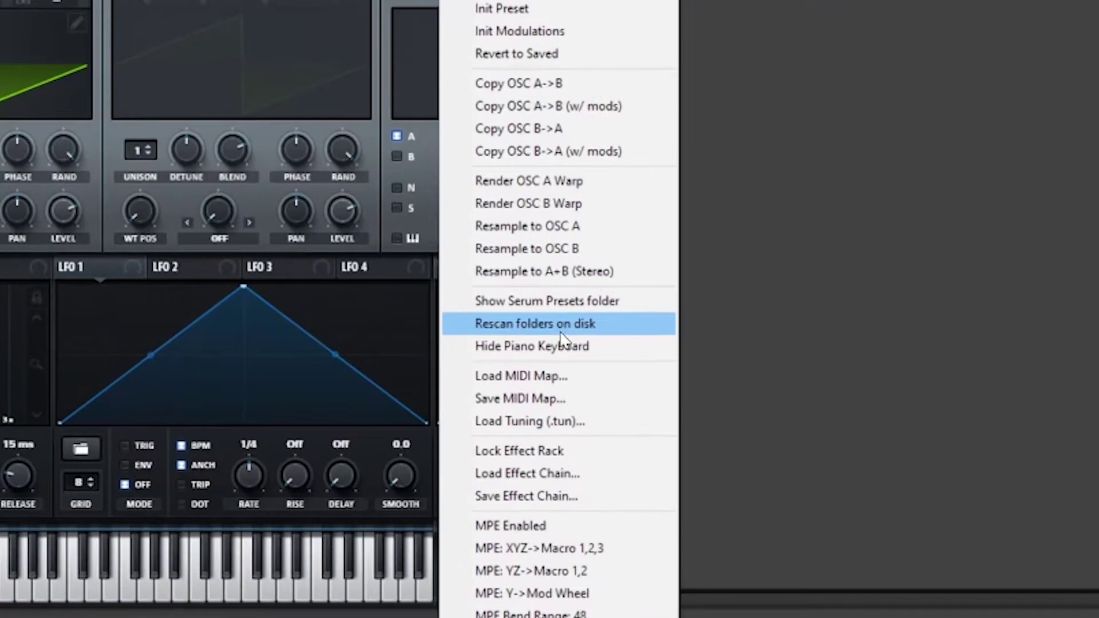
Rescan Serum's folders and confirm Wavetable Pack appears in the OSC A wavetable list.
left_click(453, 359)
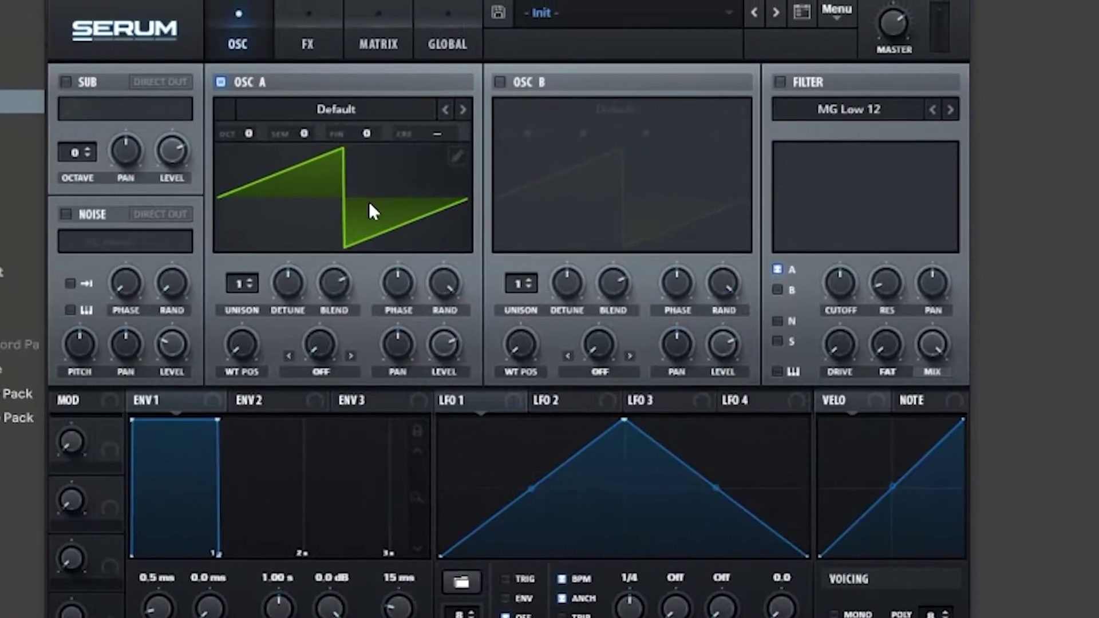
left_click(335, 111)
mouse_move(355, 275)
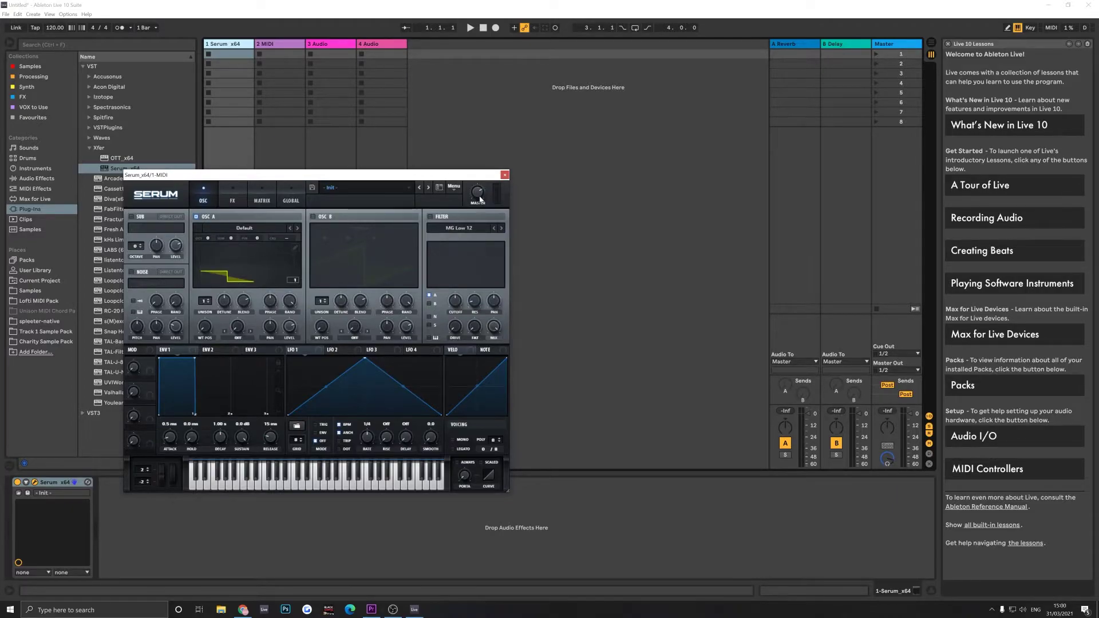
left_click_drag(444, 175, 445, 169)
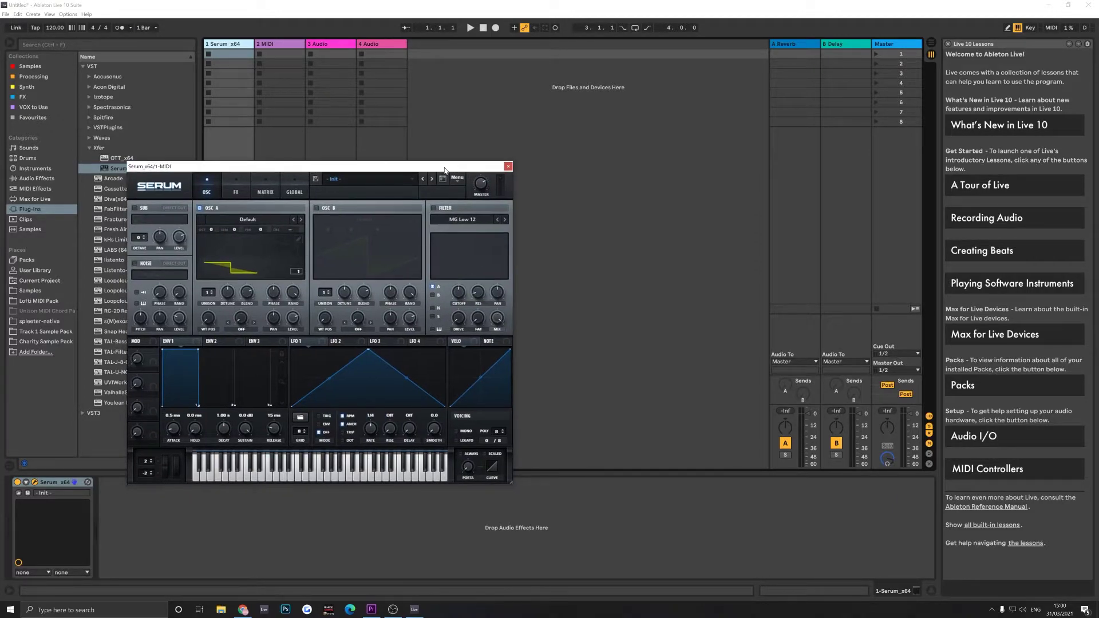
Open Serum's Skins folder showing Default, Promethium and Serum [Ableton Skin], then return to Serum.
left_click(457, 178)
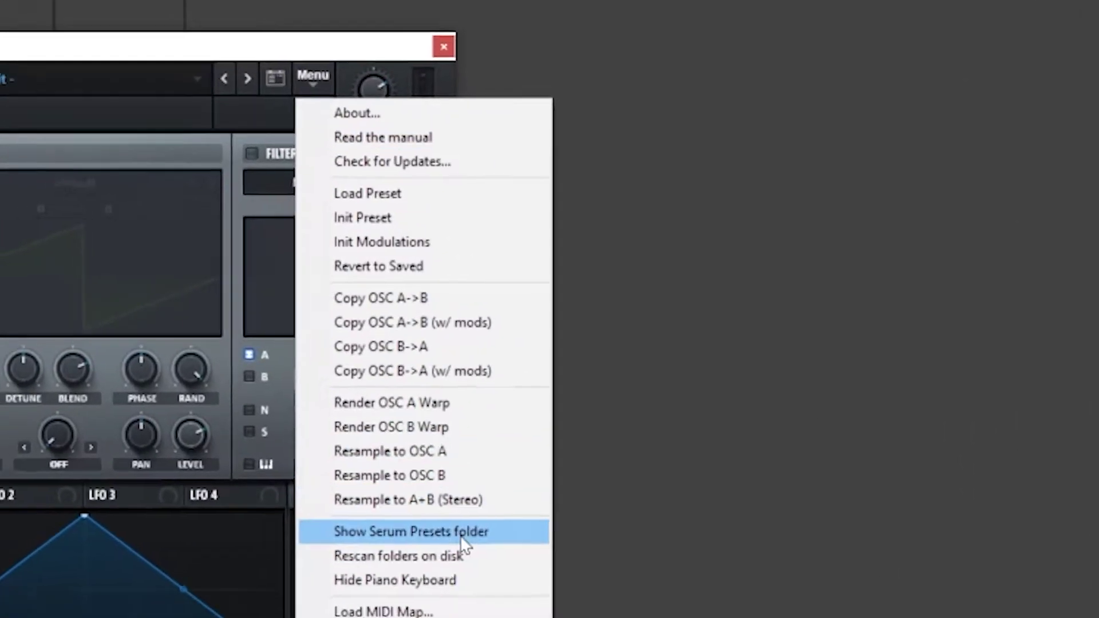
left_click(497, 406)
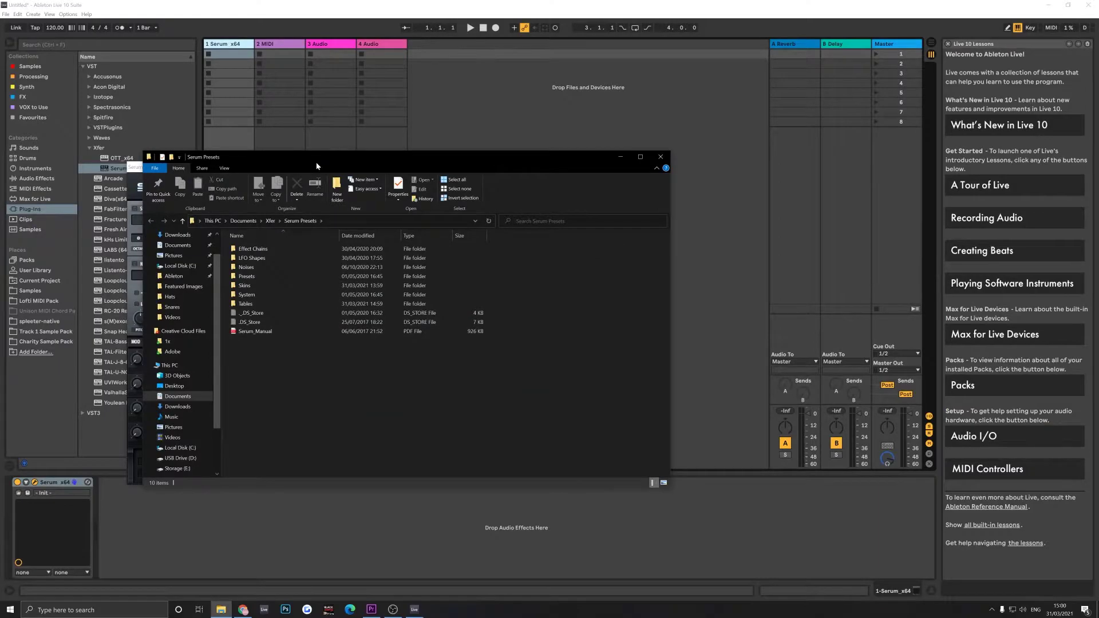
left_click_drag(317, 166, 483, 175)
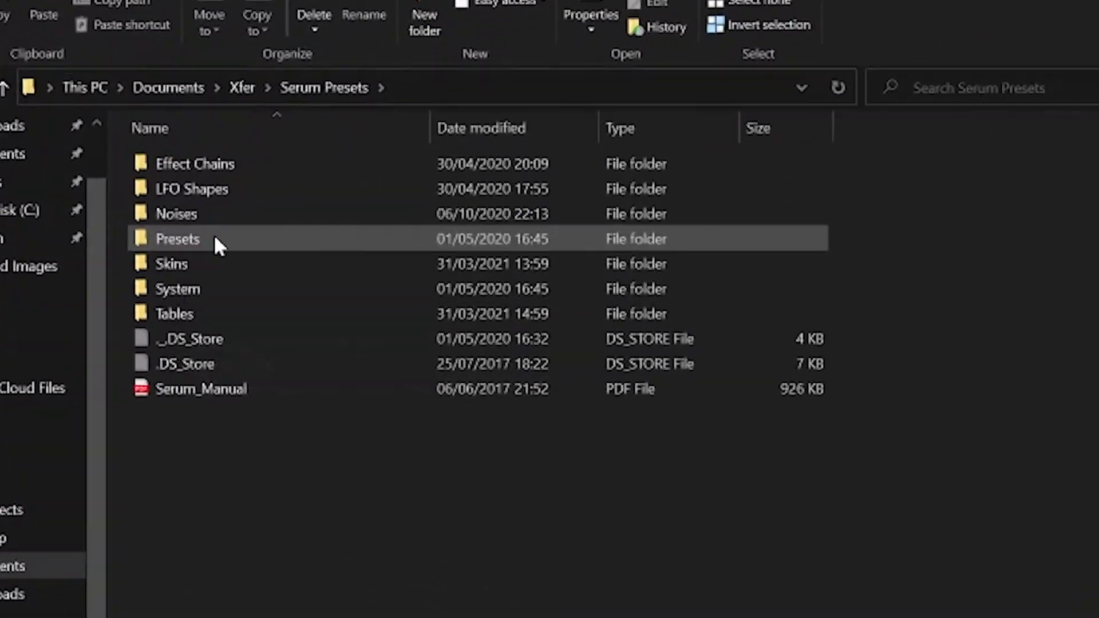
double_click(174, 260)
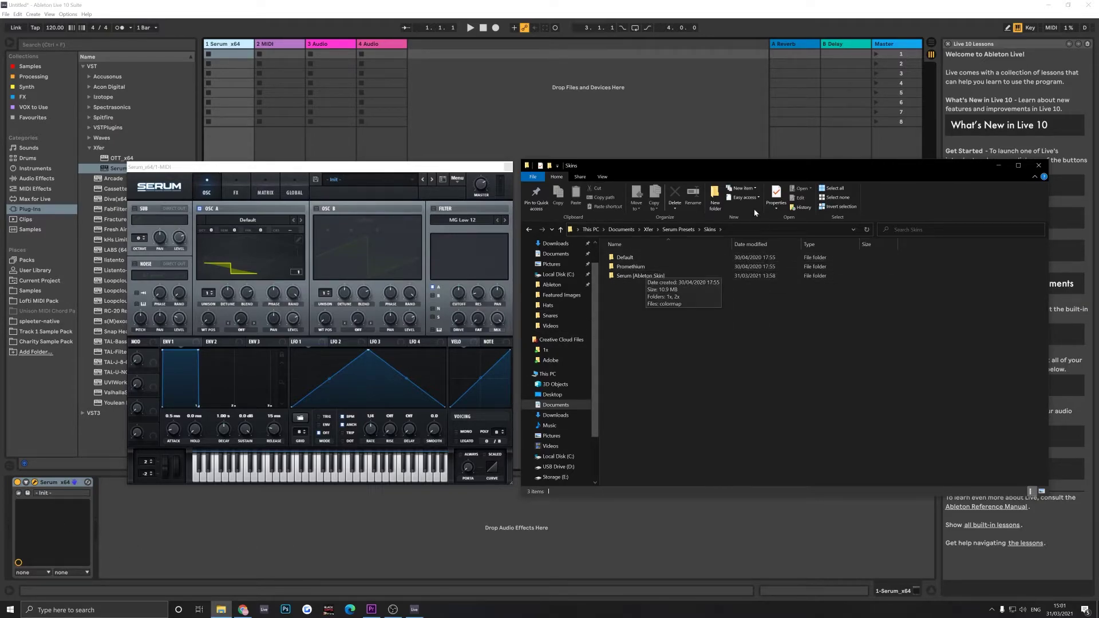
left_click(451, 167)
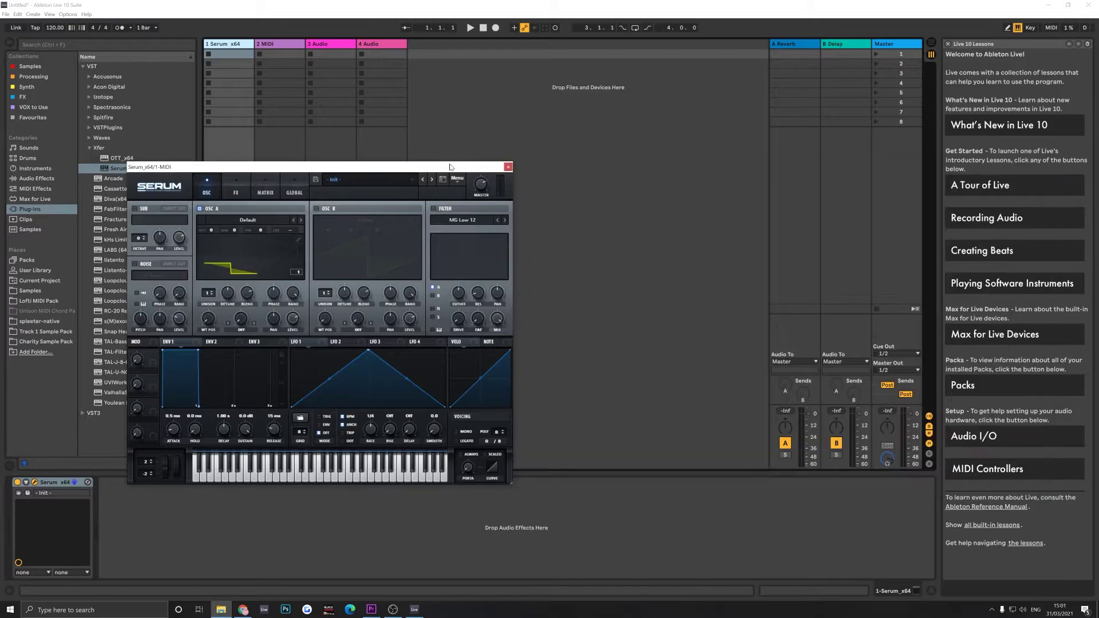
Rescan Serum's folders on disk, apply the Promethium skin, and shift the Serum window right.
left_click(458, 178)
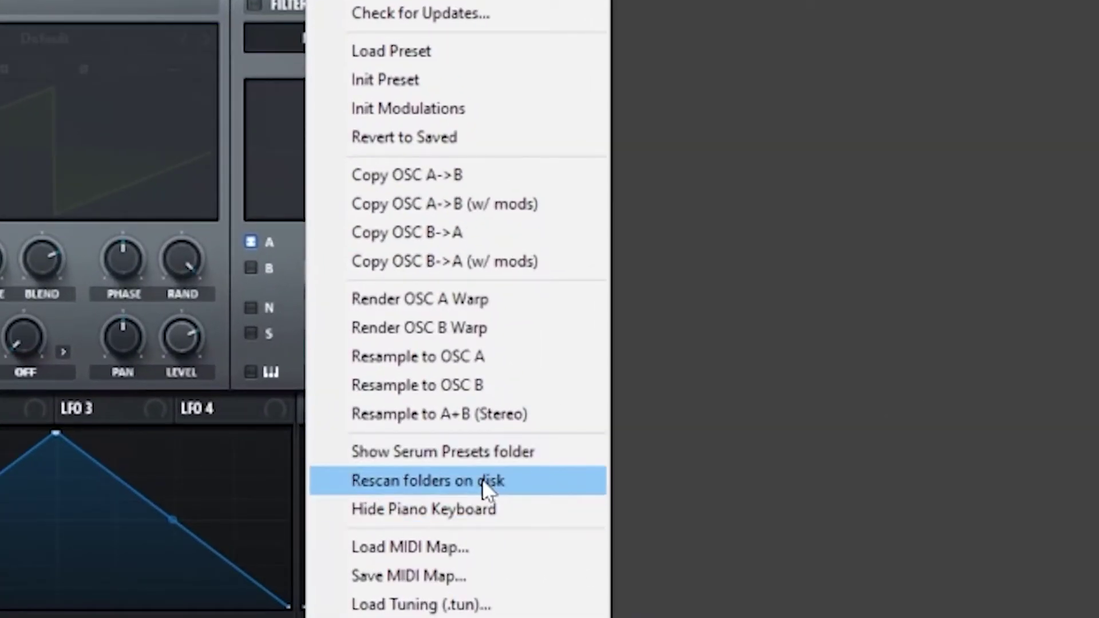
left_click(489, 452)
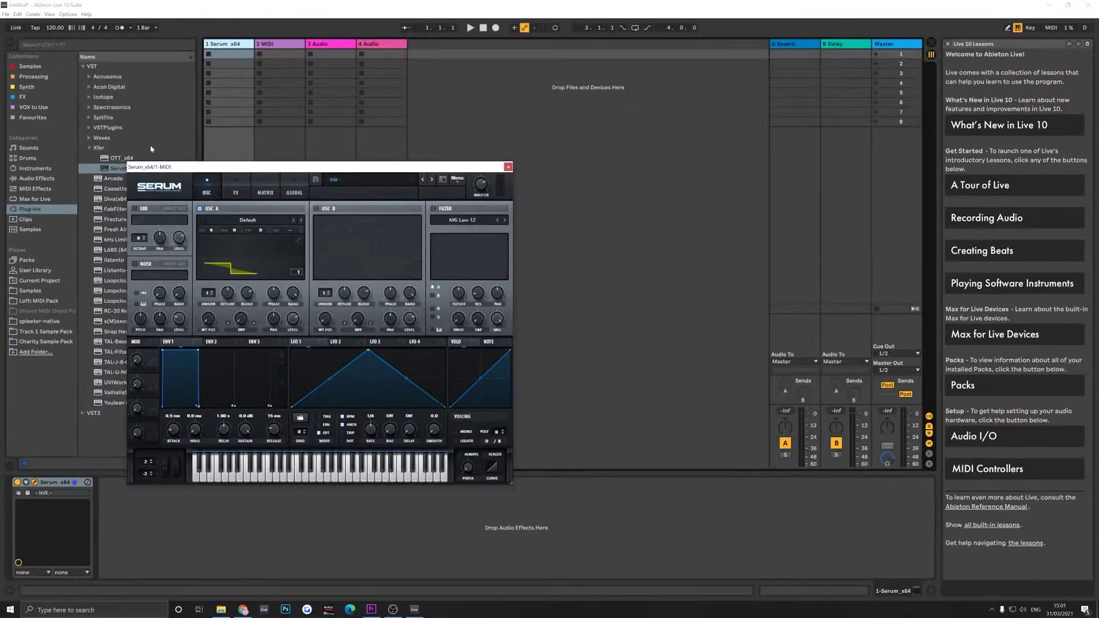
left_click(155, 194)
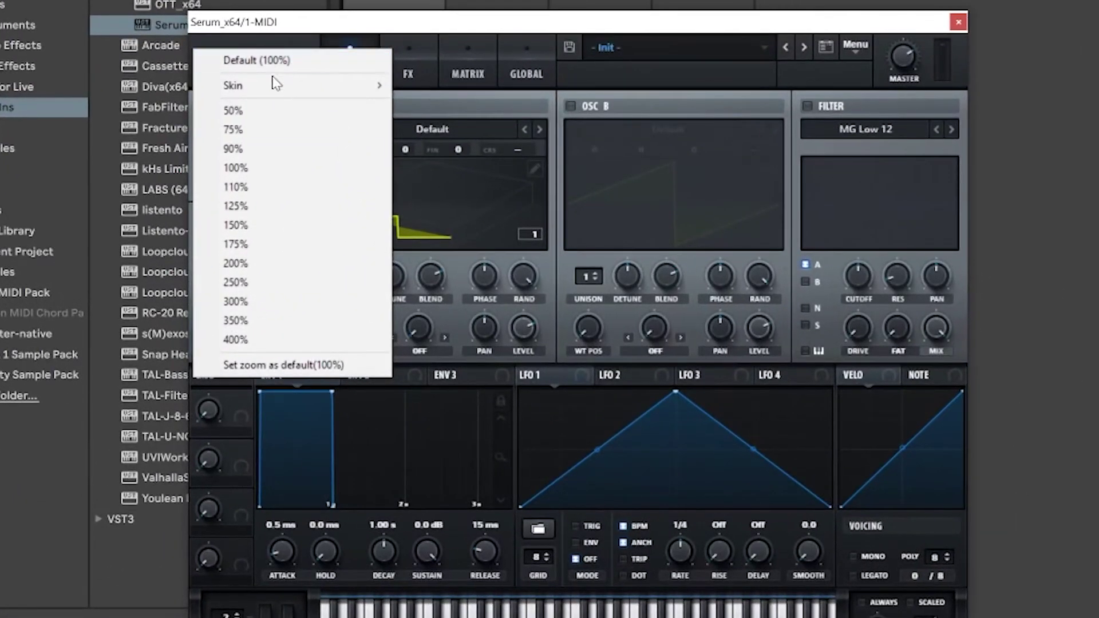
mouse_move(170, 199)
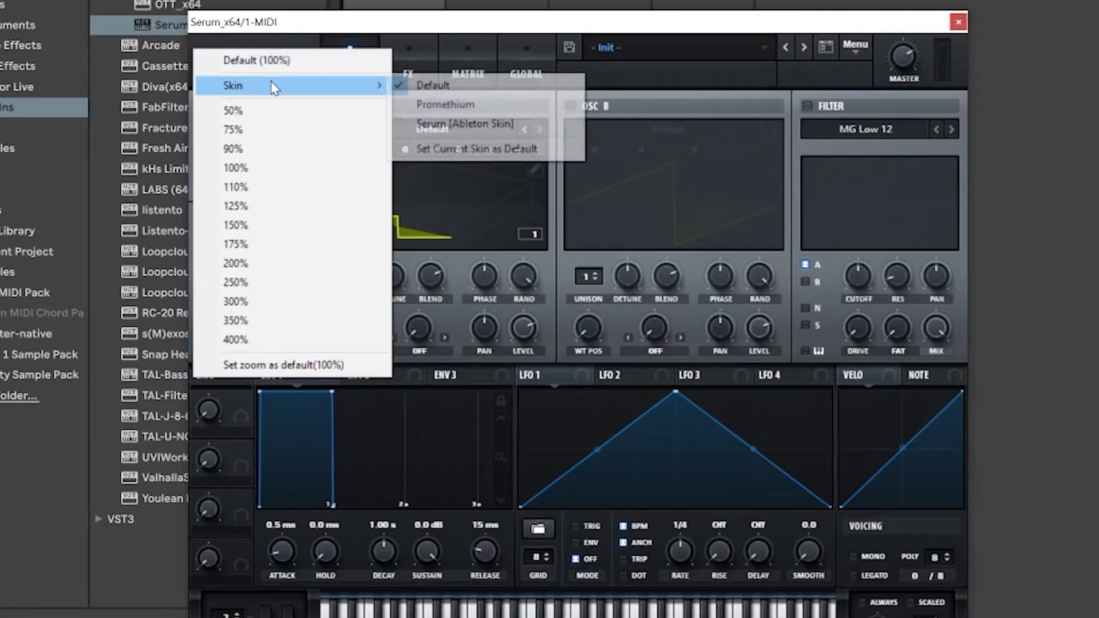
left_click(445, 105)
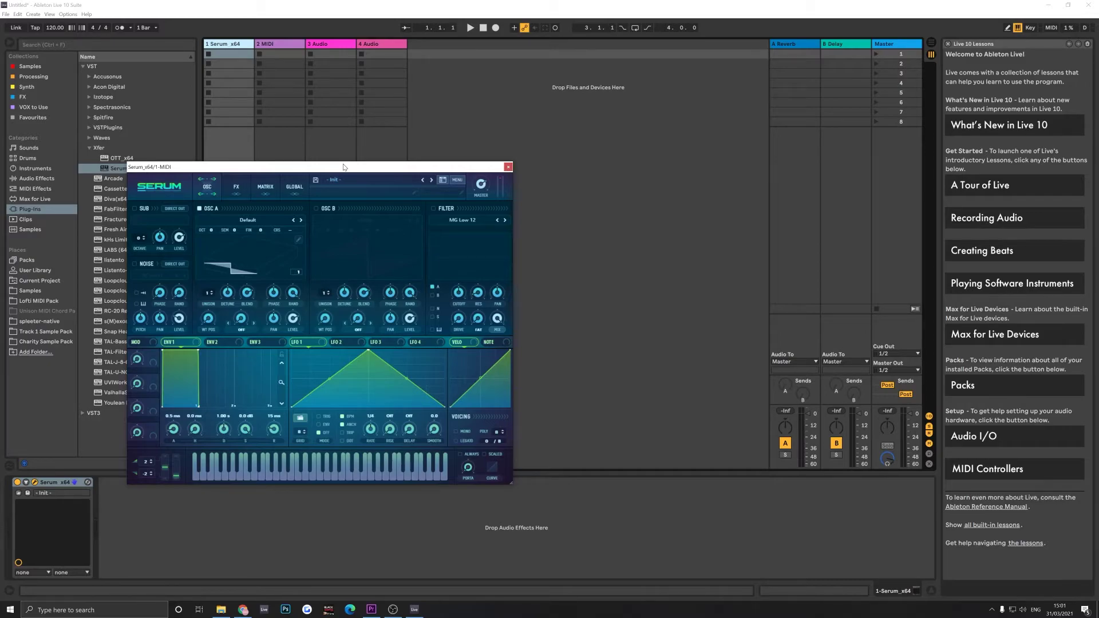
left_click_drag(344, 167, 424, 157)
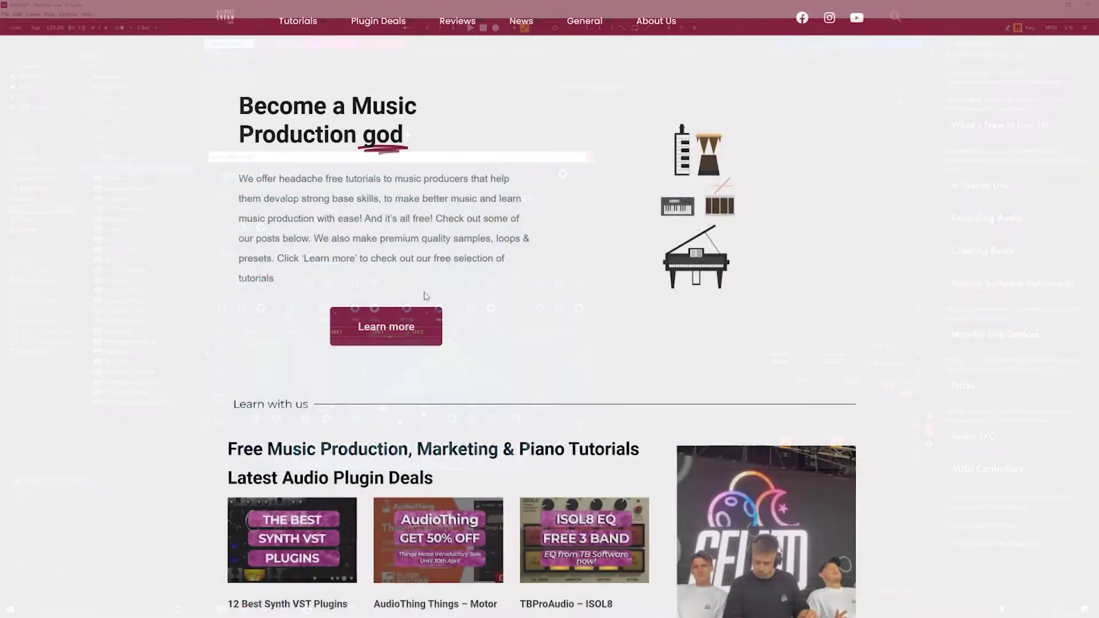
From Tutorials, open the 'How To Write Chords Like Mr Carmack – At Night Dissection' article and scroll through it.
mouse_move(297, 20)
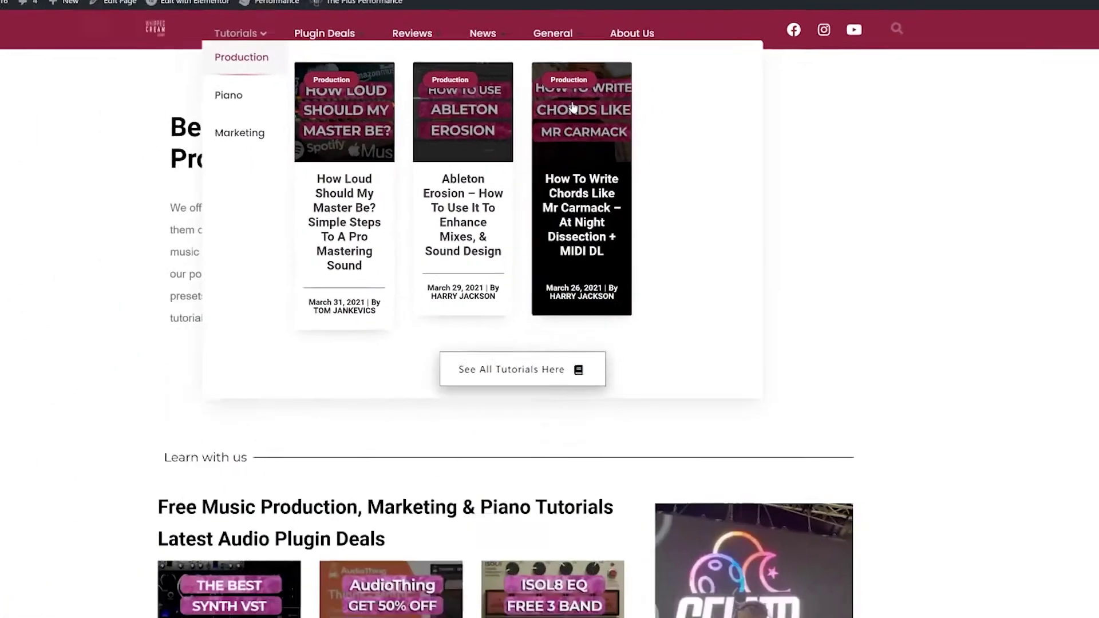
left_click(603, 87)
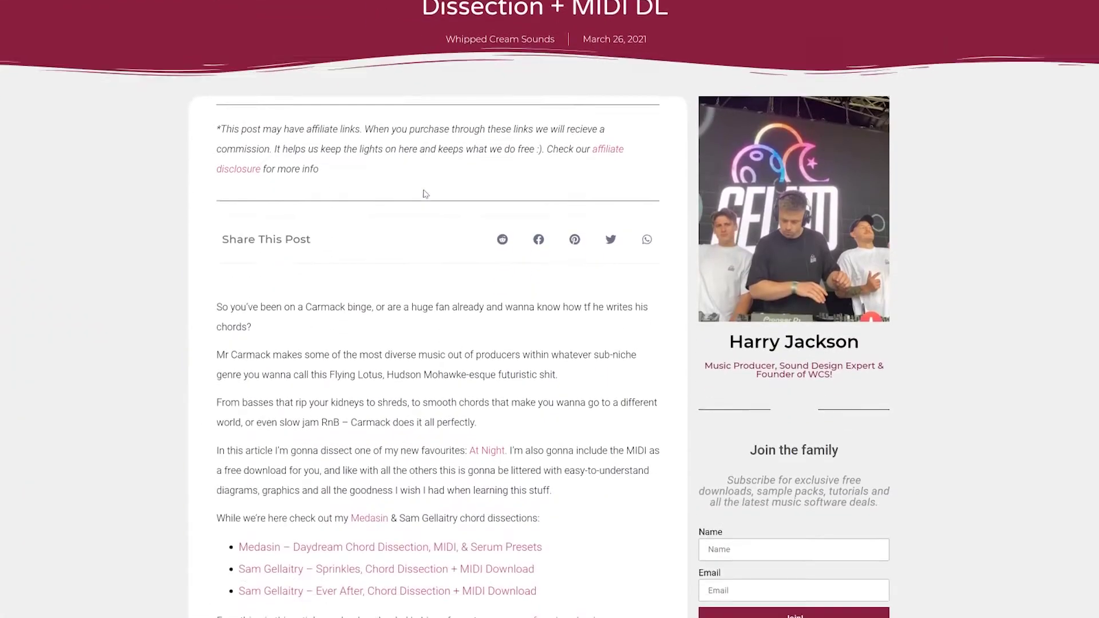
scroll(424, 194, "down", 8)
scroll(423, 193, "down", 5)
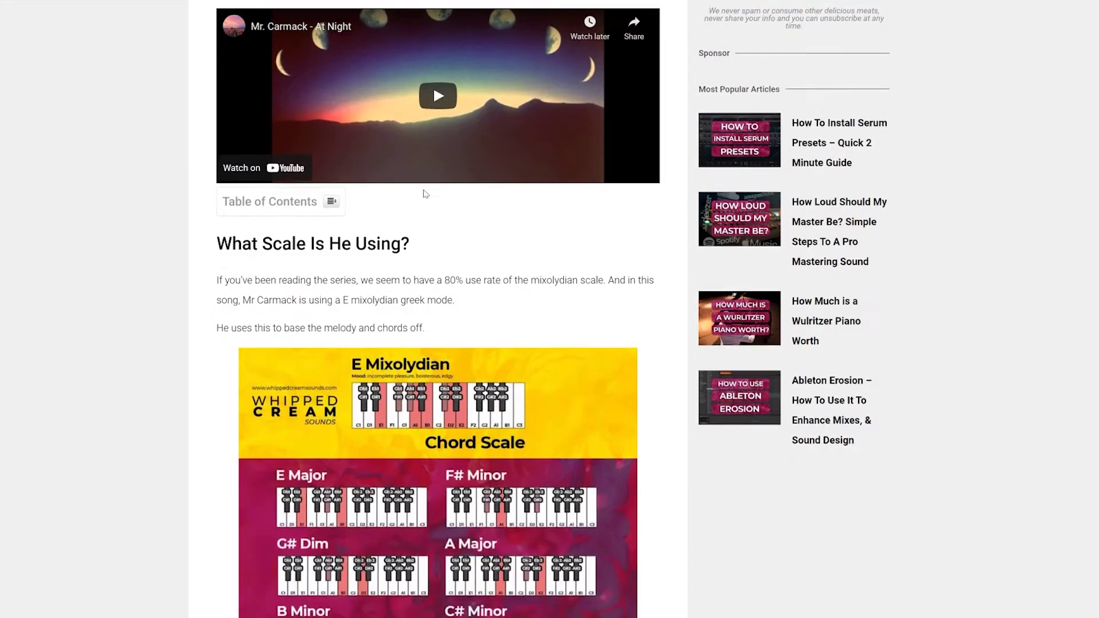
scroll(423, 193, "down", 12)
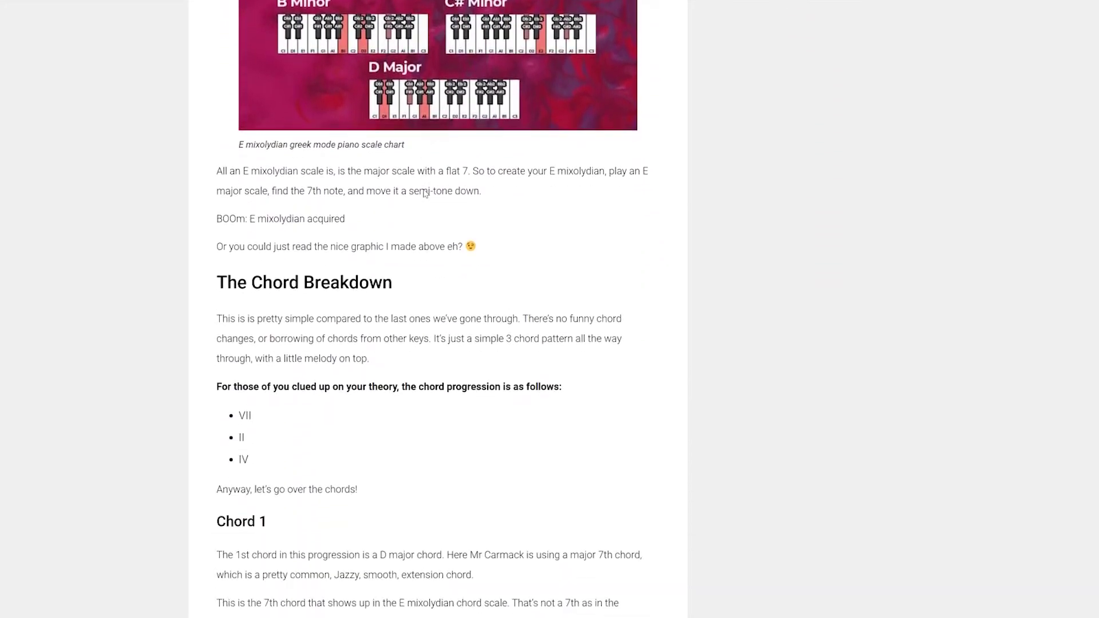
scroll(425, 193, "down", 10)
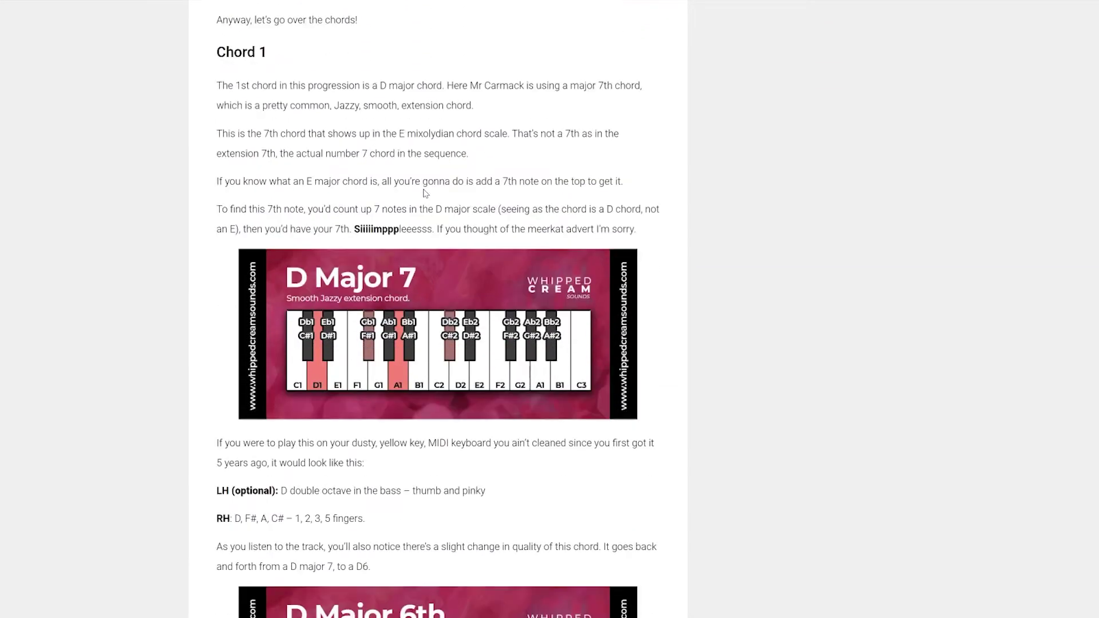
scroll(424, 191, "down", 7)
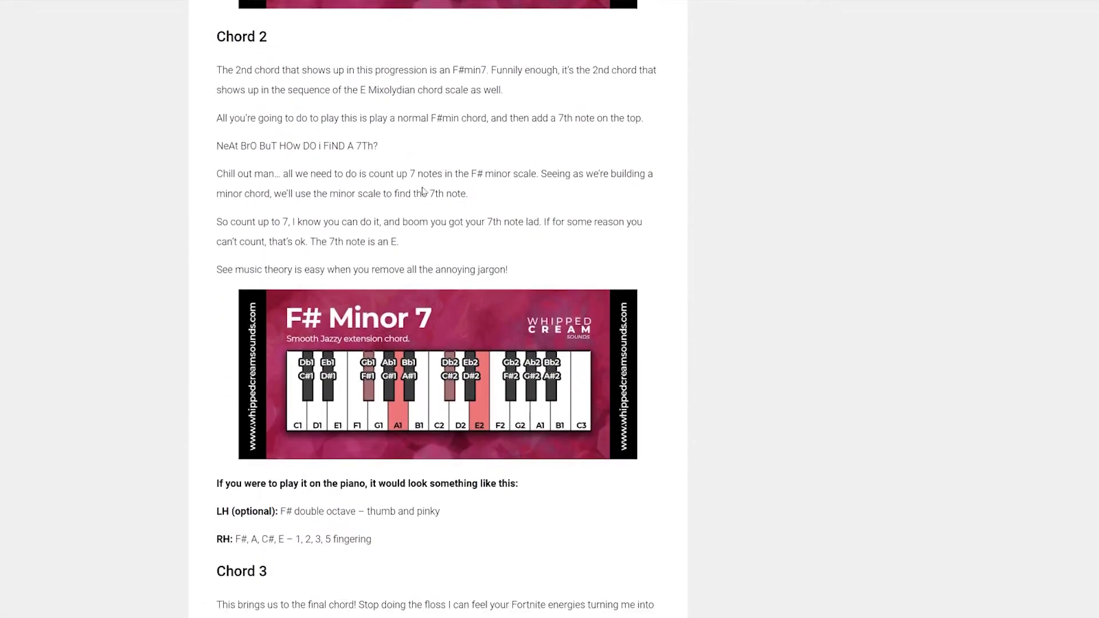
scroll(423, 191, "down", 7)
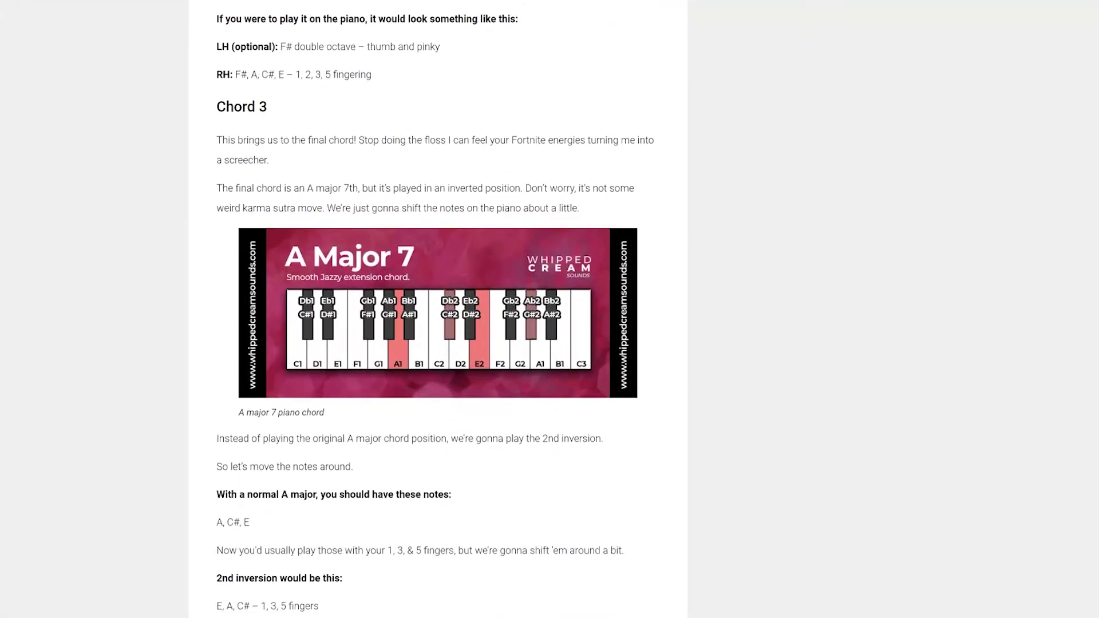
scroll(424, 191, "down", 4)
scroll(424, 191, "down", 10)
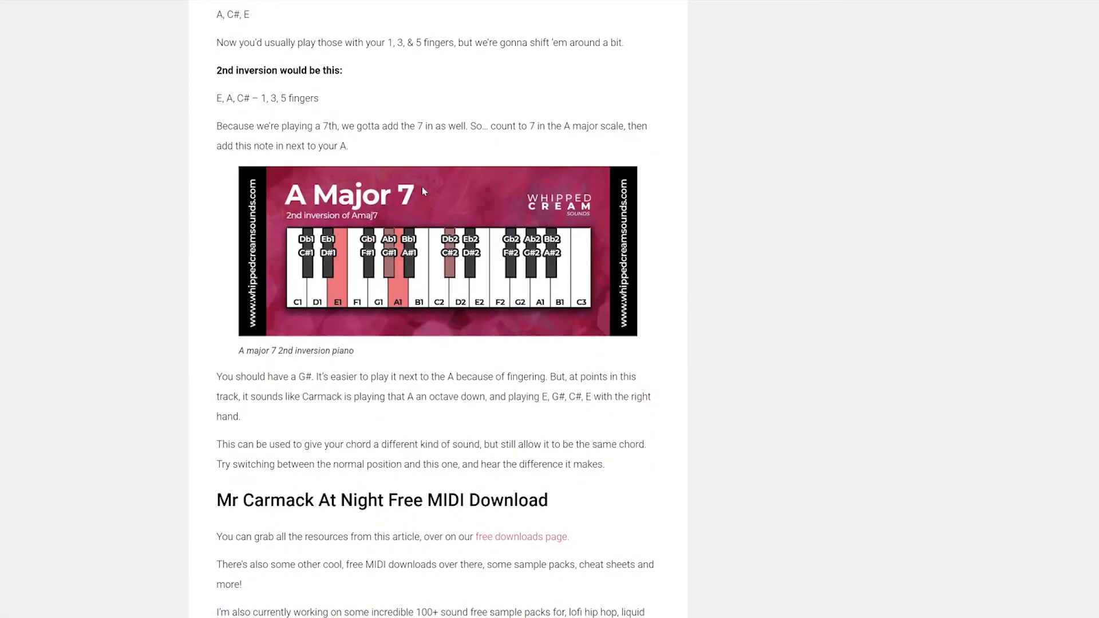
scroll(423, 191, "down", 2)
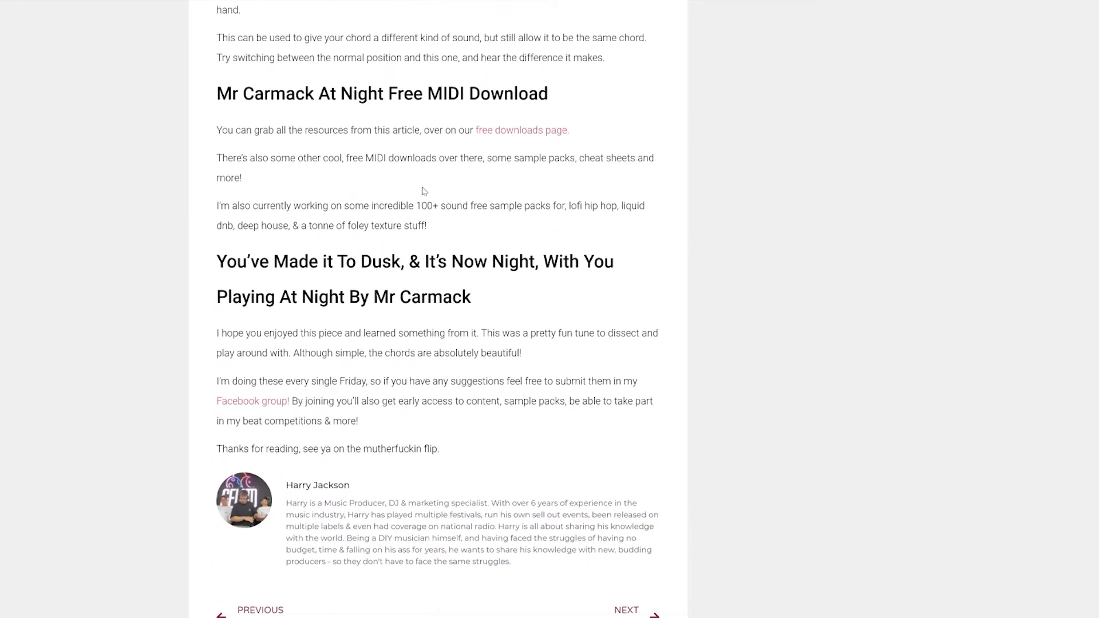